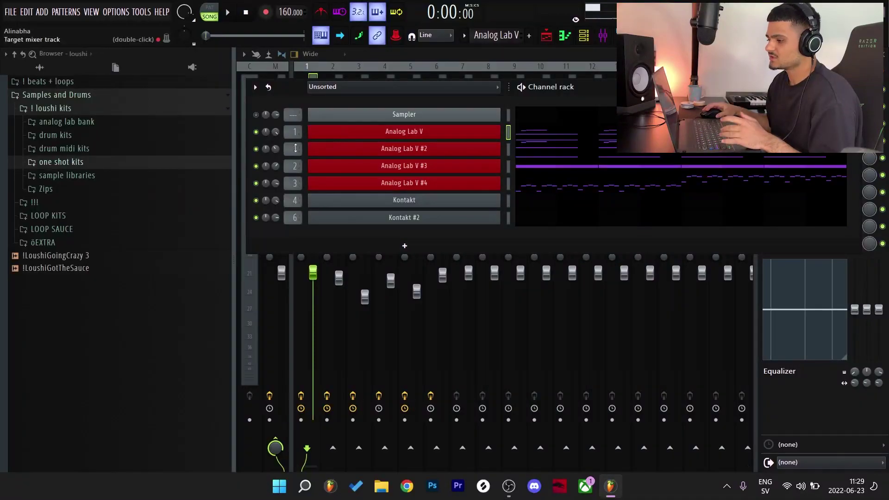
Step: Open the first Analog Lab V channel's piano roll and select the opening chord's notes in bars 1 and 2
left_click(556, 135)
scroll(526, 132, "up", 3)
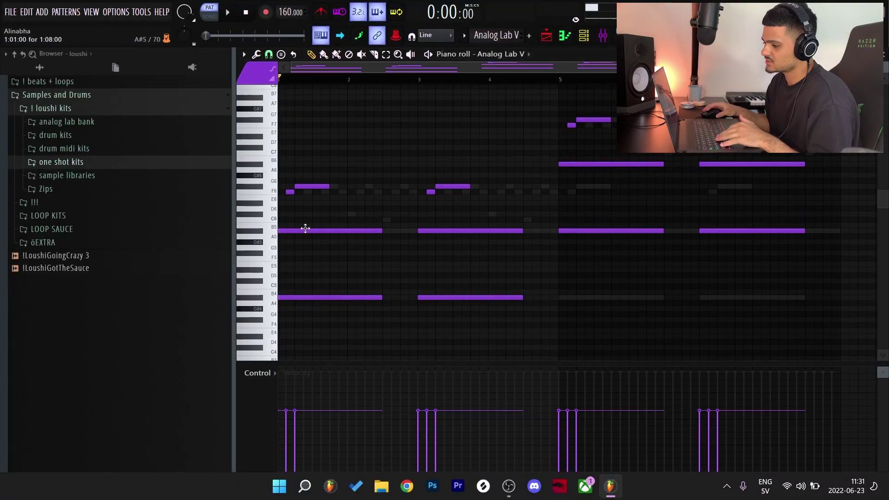
scroll(397, 246, "up", 1)
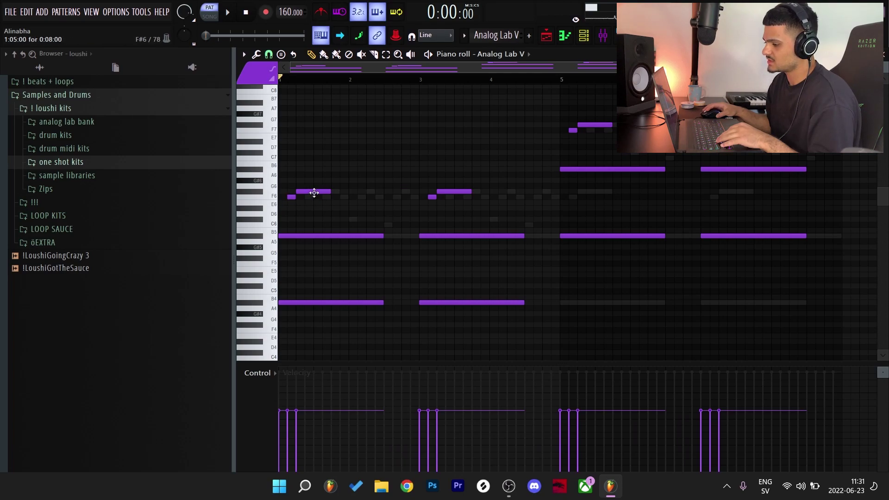
left_click_drag(355, 320, 259, 177)
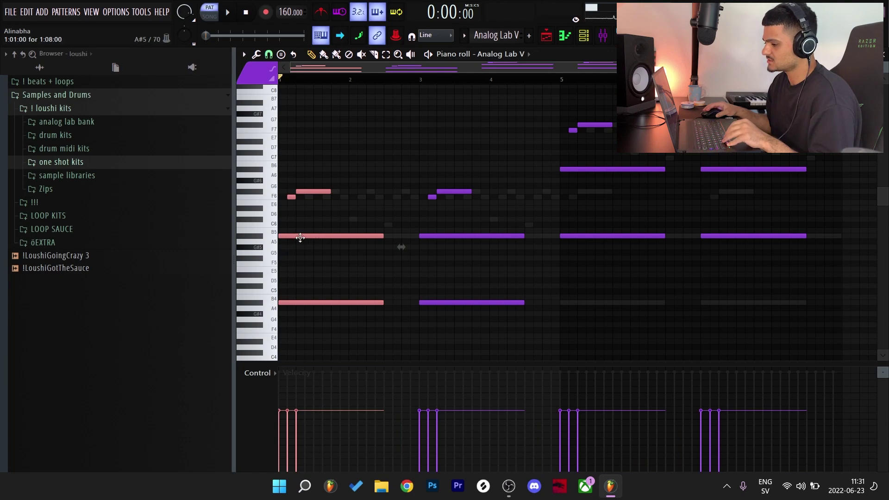
left_click_drag(298, 235, 755, 249)
key("Delete")
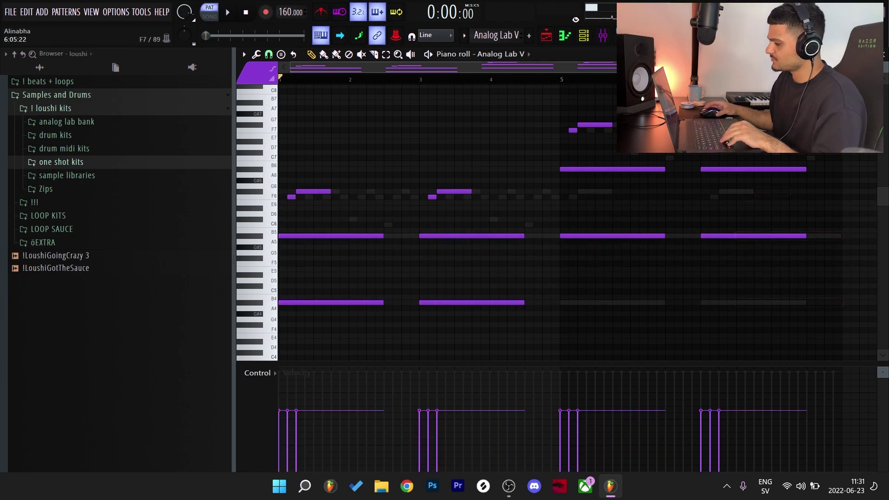
Step: Select the notes from bar 5 onward, shift them an octave down and back up, and clear the selection
left_click_drag(571, 96, 827, 237)
key("ctrl+Down")
key("ctrl+Up")
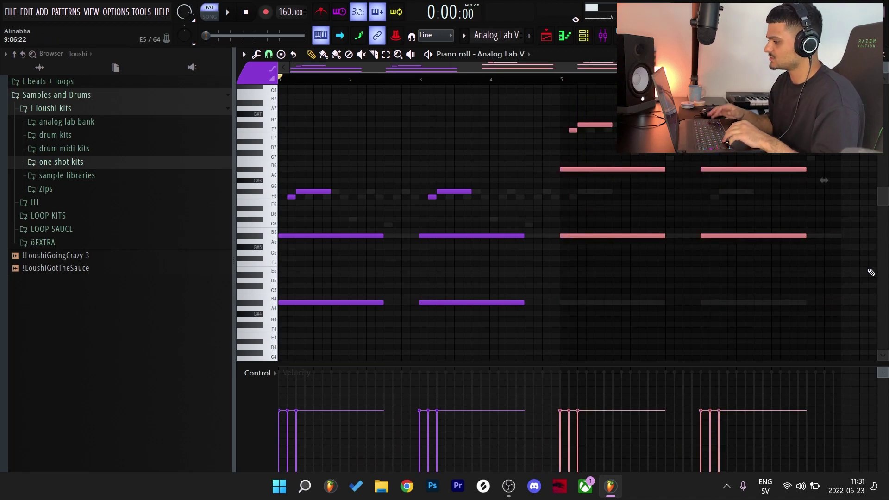
left_click(845, 190, "ctrl")
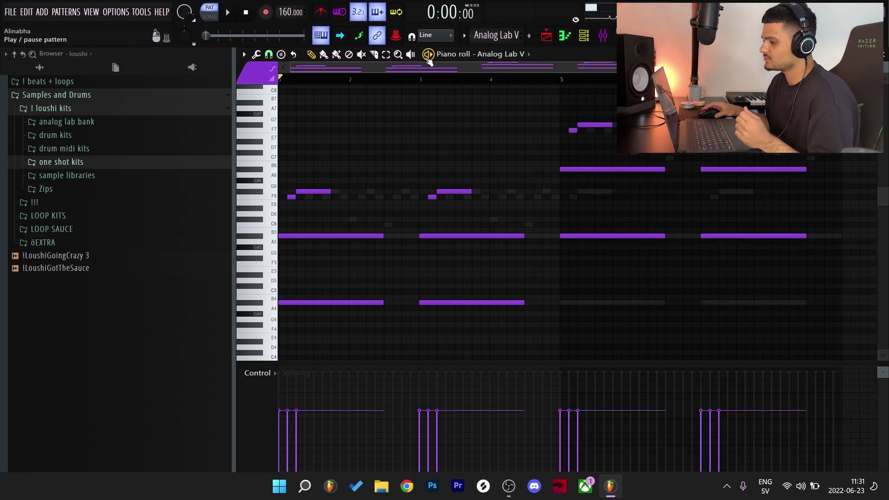
Step: Play the Analog Lab V chord pattern in the piano roll and stop after bar 5 begins
key("space")
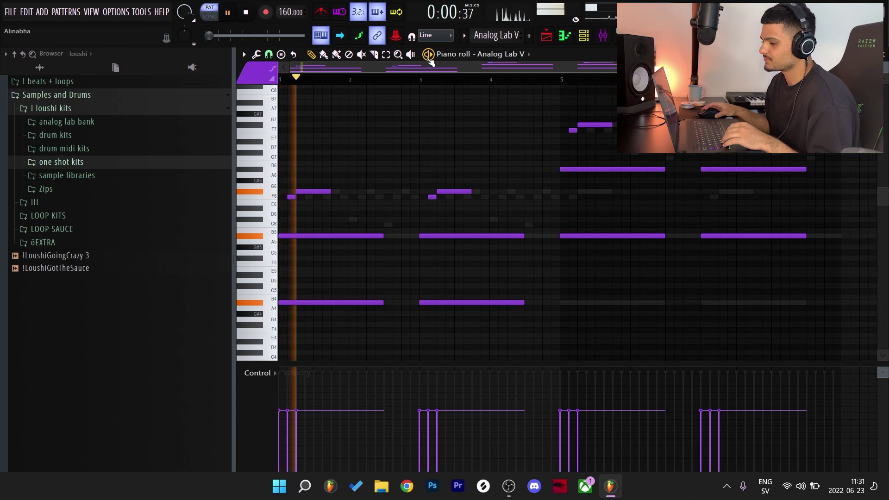
scroll(551, 233, "down", 2)
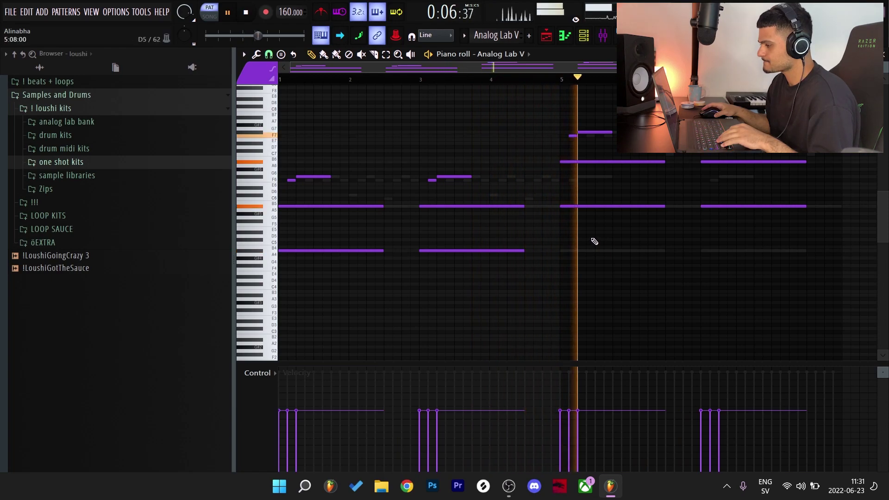
key("space")
Step: Open Analog Lab V #2 to view its Crystal Wave preset, and play its pattern in the piano roll
key("F6")
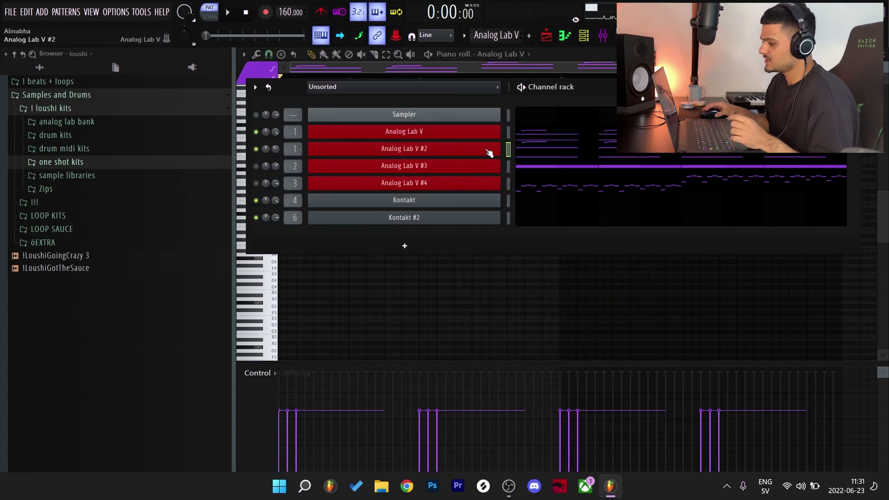
left_click(488, 152)
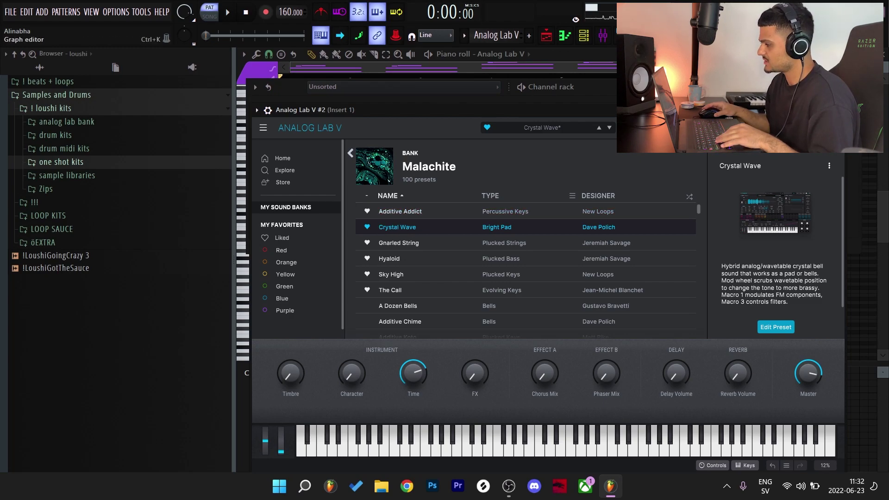
key("F7")
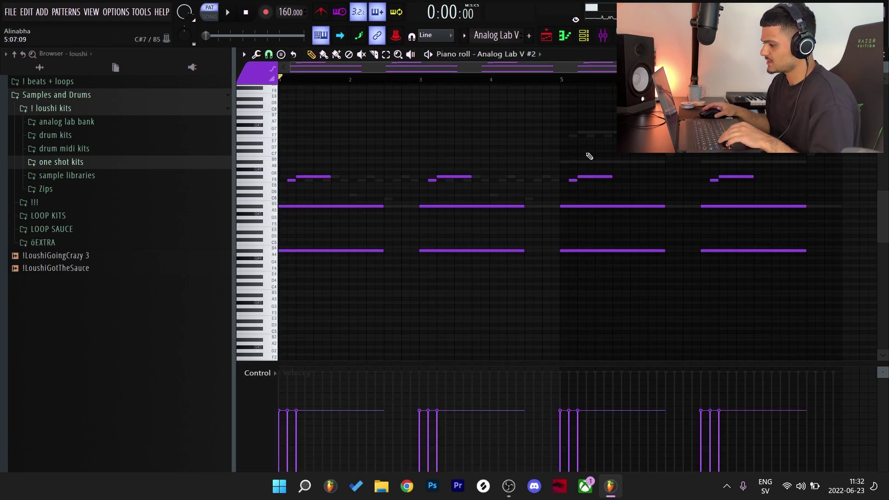
key("ctrl+s")
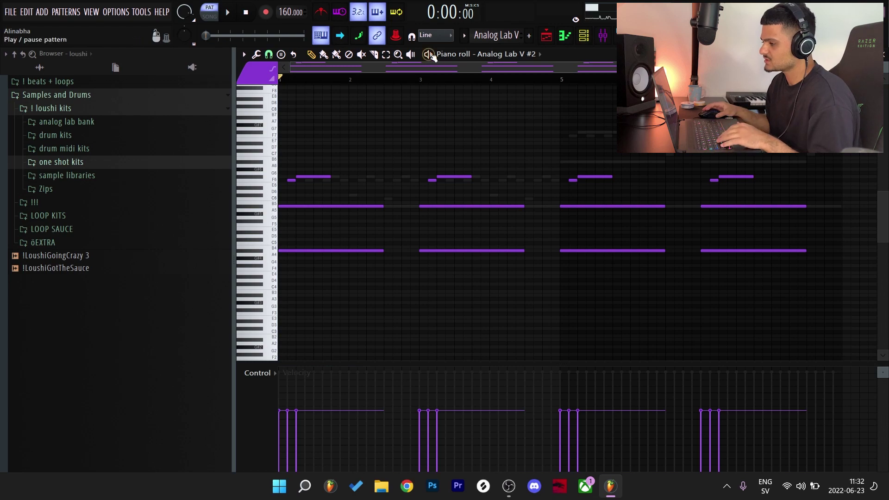
left_click(433, 55)
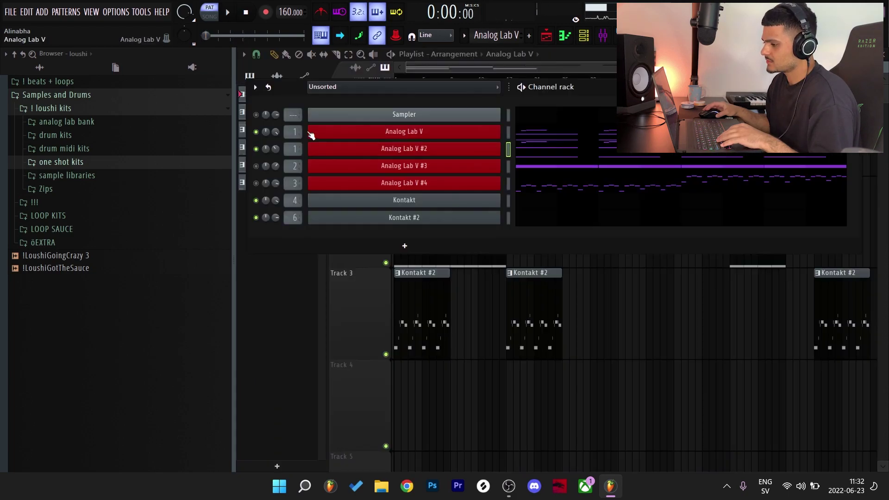
Step: Review the Fruity parametric EQ 2, Portal and ShaperBox2 effects on mixer Insert 1, and play the pattern
key("F9")
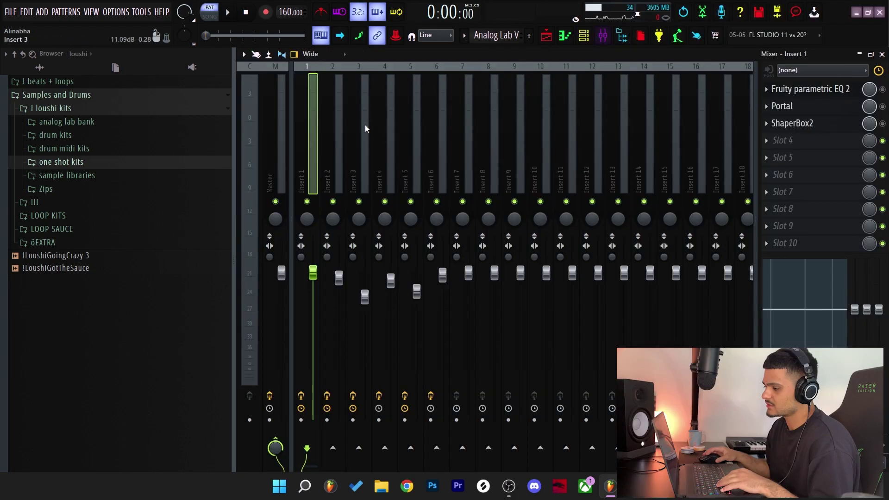
left_click(817, 92)
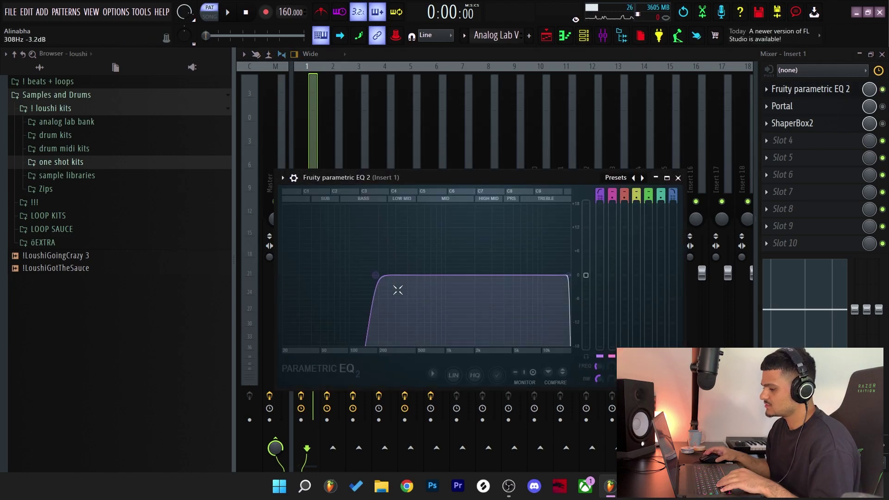
left_click(787, 106)
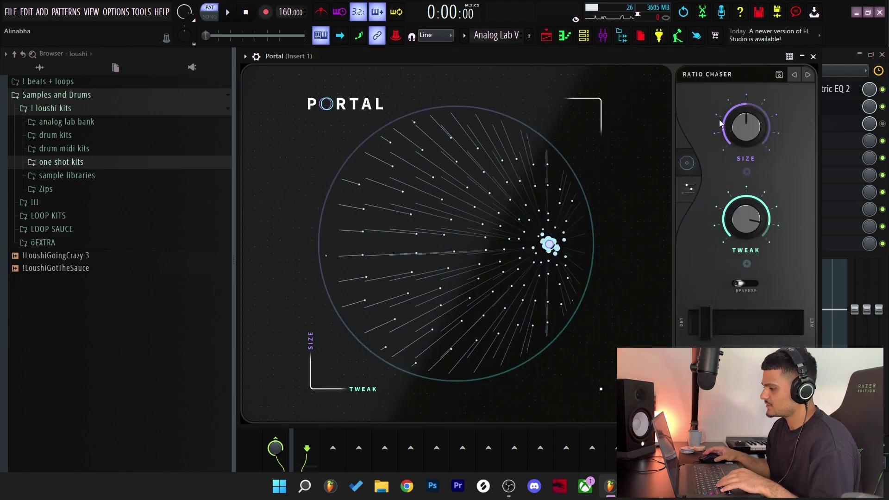
left_click(721, 78)
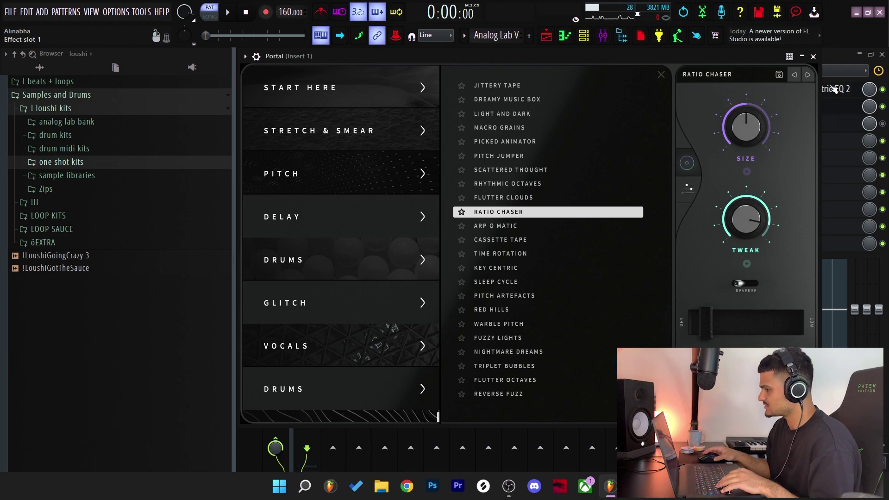
left_click(813, 56)
left_click(852, 123)
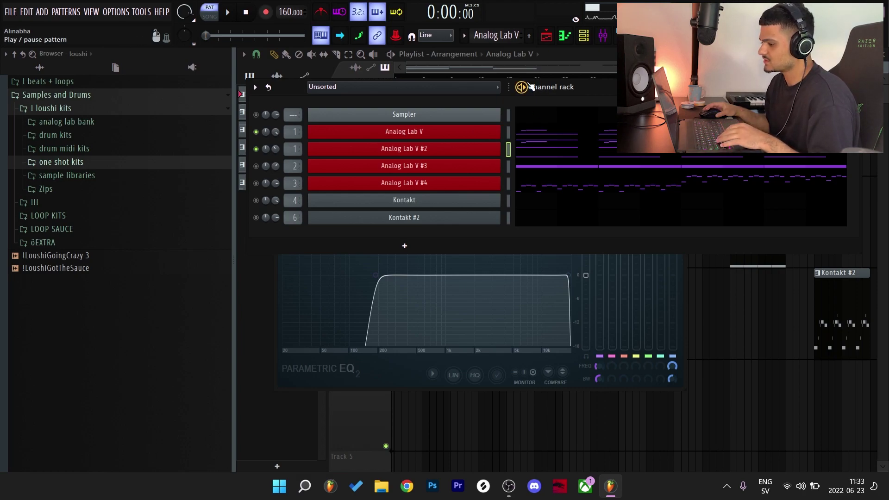
left_click(531, 86)
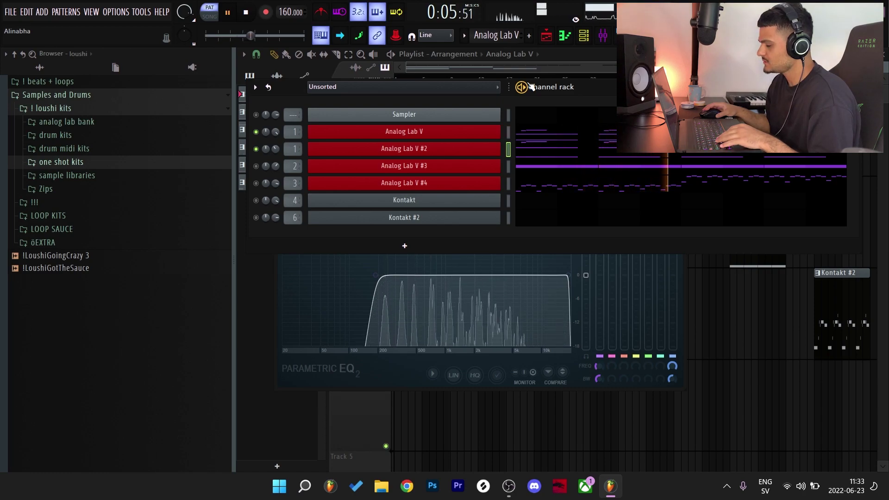
key("space")
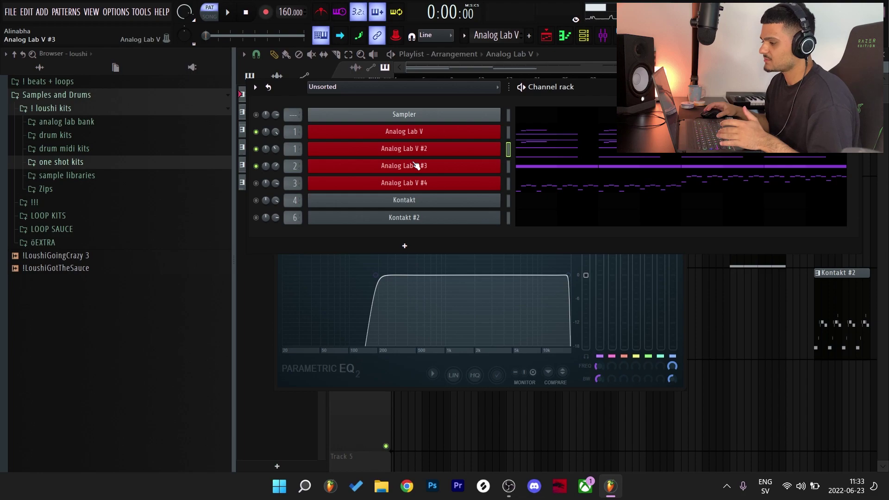
Step: Examine the Glassosphere preset and notes of Analog Lab V #3, and its Fruity parametric EQ 2 on Insert 2
left_click(403, 166)
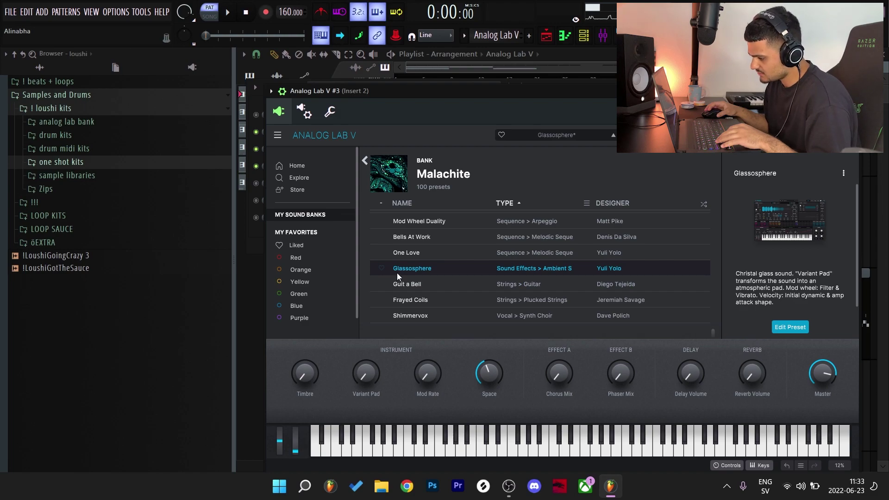
key("F7")
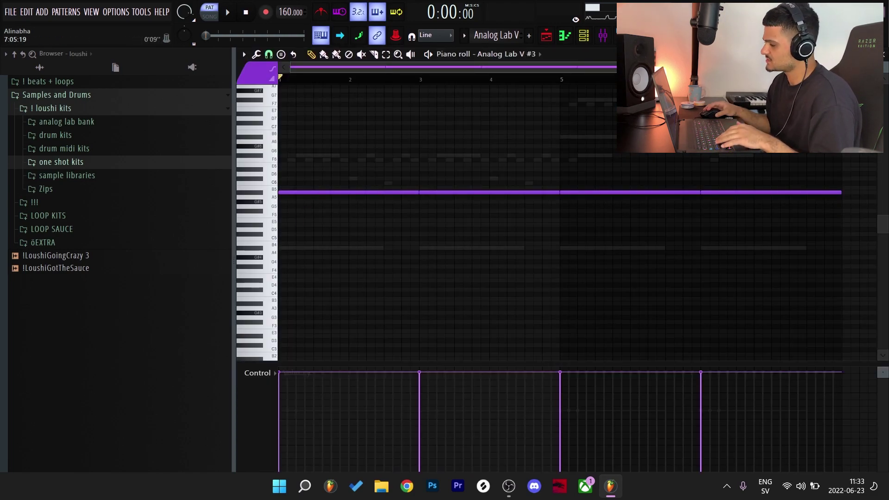
key("F9")
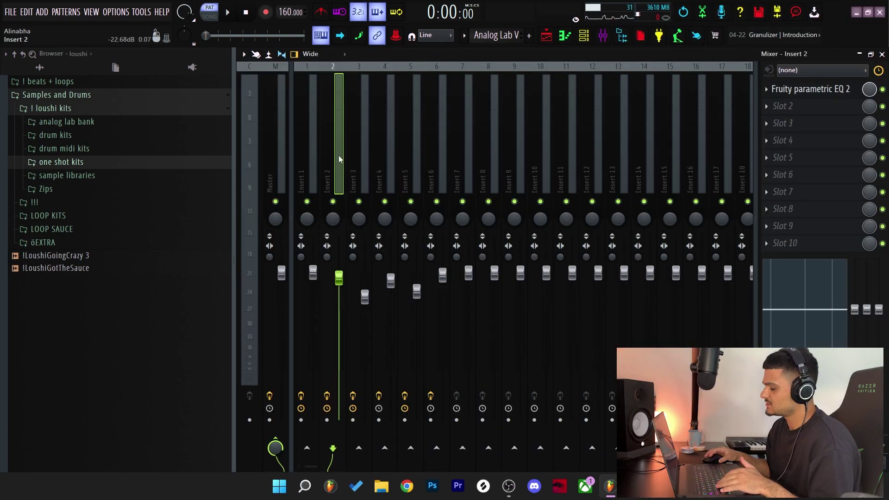
left_click(815, 88)
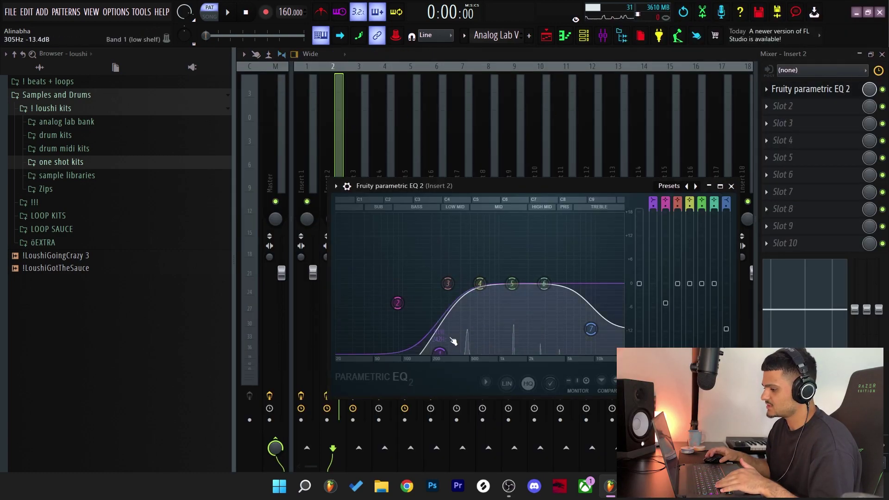
left_click(731, 186)
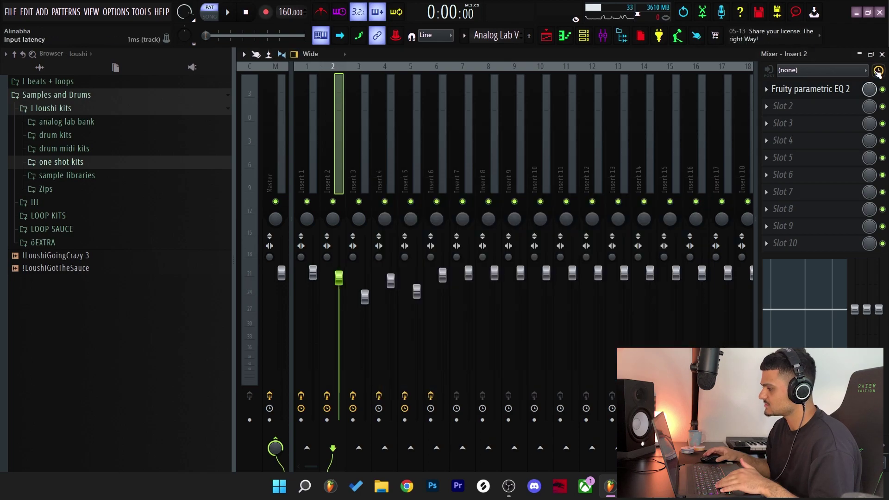
Step: Play the pattern with the sustained Analog Lab V #3 notes shown in the piano roll
key("F7")
key("space")
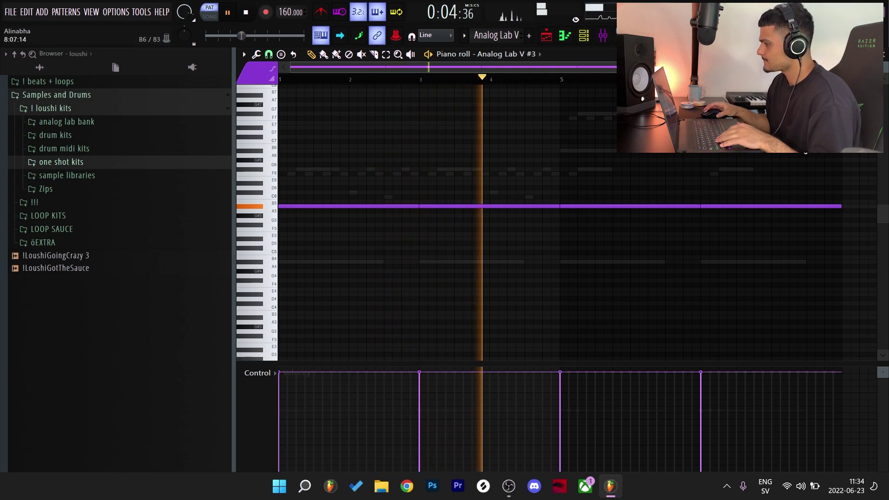
key("space")
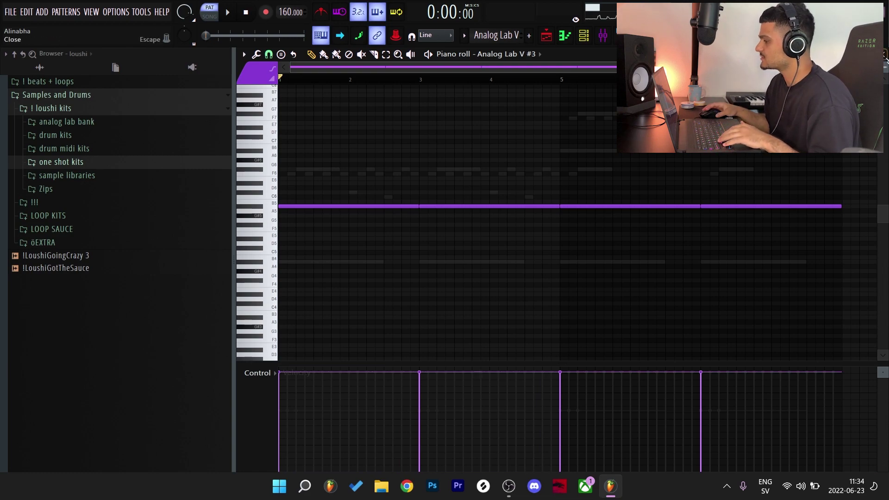
Step: Leave only Analog Lab V #4 unmuted and view its Artemis Bells preset
left_click(883, 54)
left_click(257, 183)
left_click(256, 166)
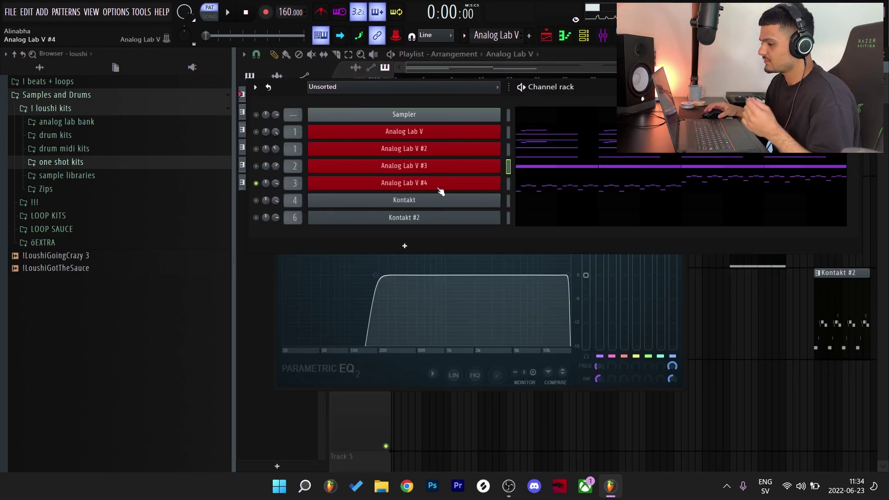
left_click(440, 184)
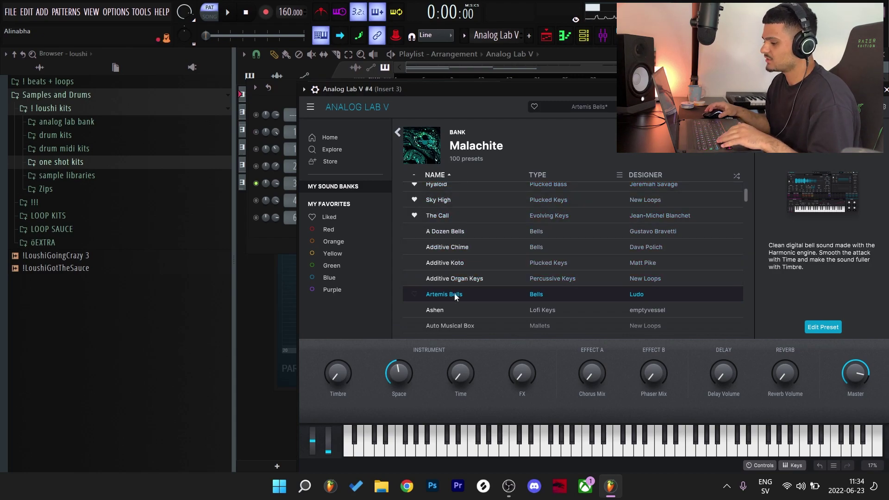
left_click(886, 90)
Step: Move the raised low notes in bars 2 and 4 of Analog Lab V #4 to A#5 and play the pattern
left_click(542, 188)
scroll(544, 190, "up", 3)
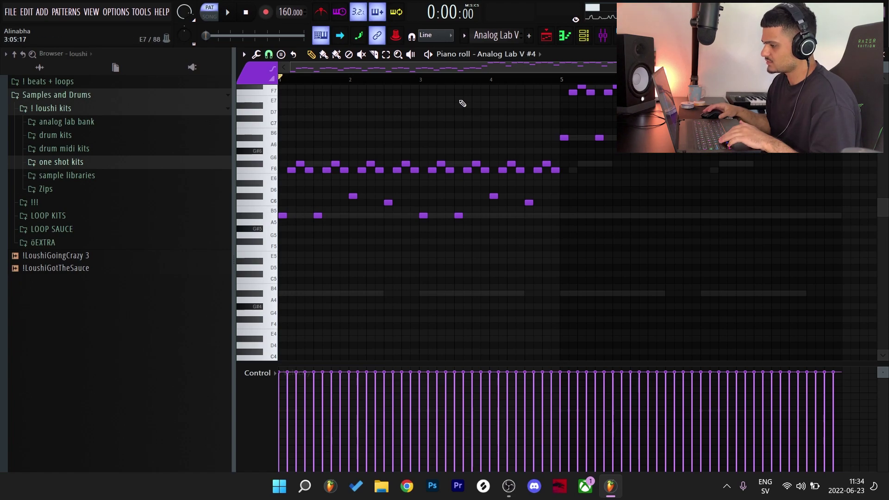
left_click_drag(343, 189, 279, 200)
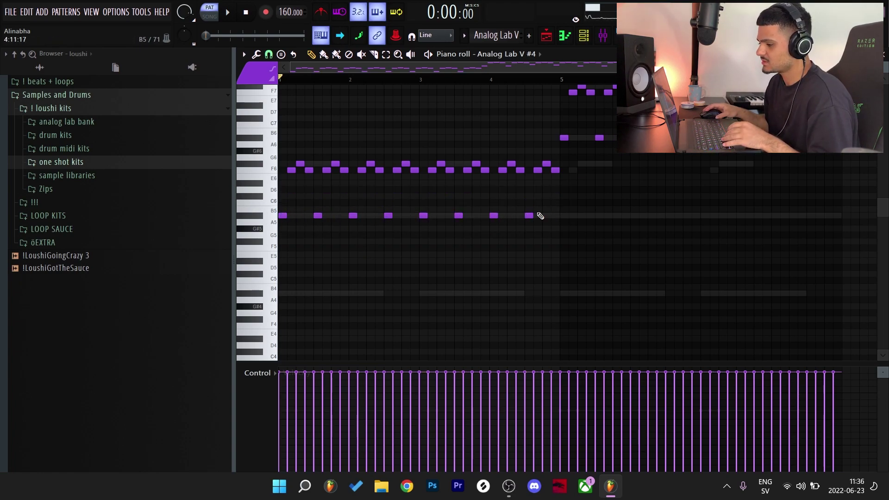
key("space")
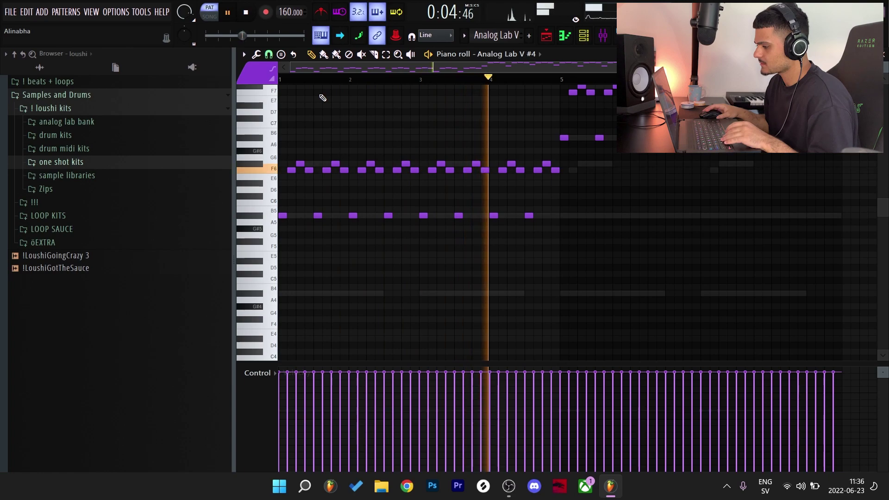
key("space")
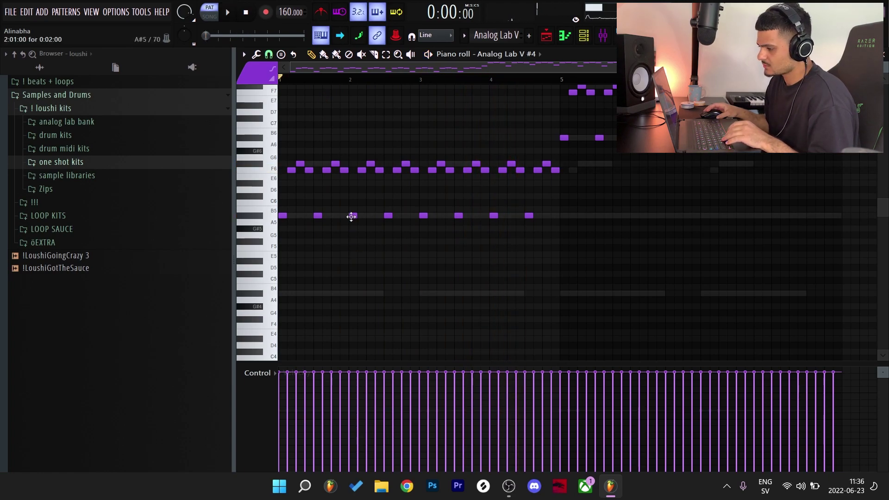
Step: Raise the two low A#5 notes in bar 2 to C#6 and C6
left_click_drag(351, 212, 400, 230)
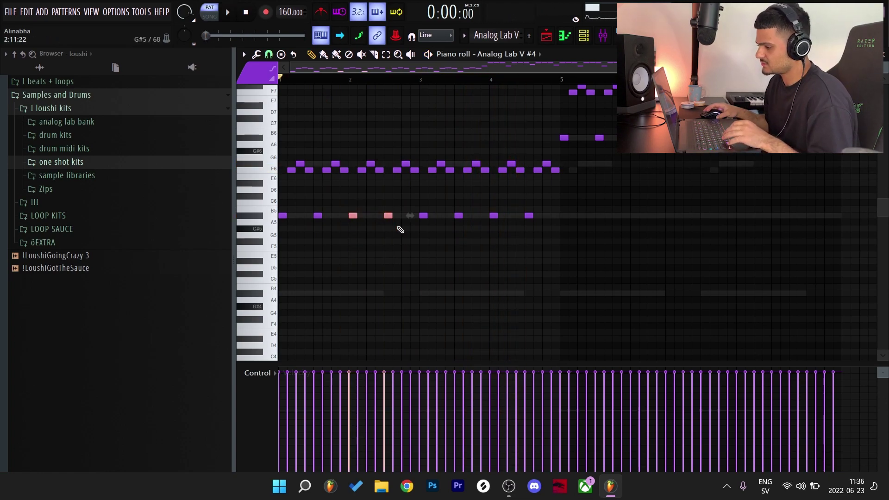
key("shift+Up")
key("shift+Up")
left_click(385, 195)
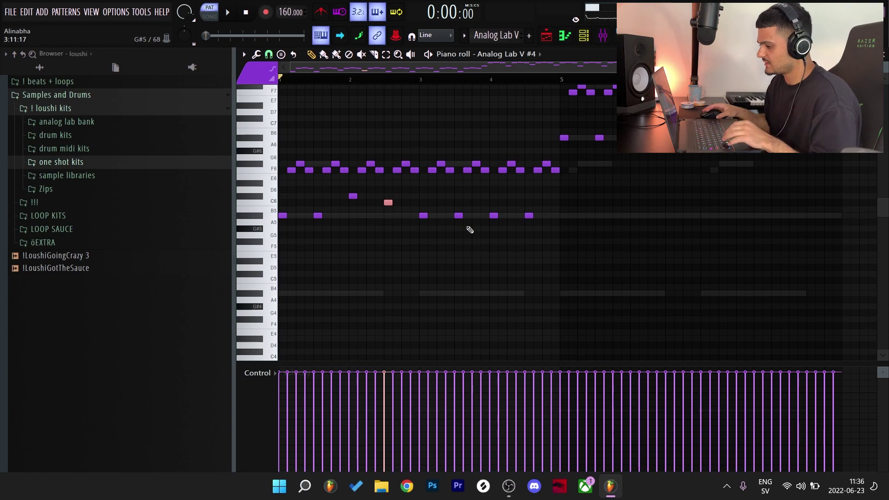
Step: Replace the low notes in bars 3 and 4 of Analog Lab V #4 with a duplicate of the low notes from bars 1 and 2
right_click(529, 216)
right_click(458, 216)
right_click(423, 216)
right_click(494, 215)
left_click_drag(491, 228, 225, 199)
key("ctrl+b")
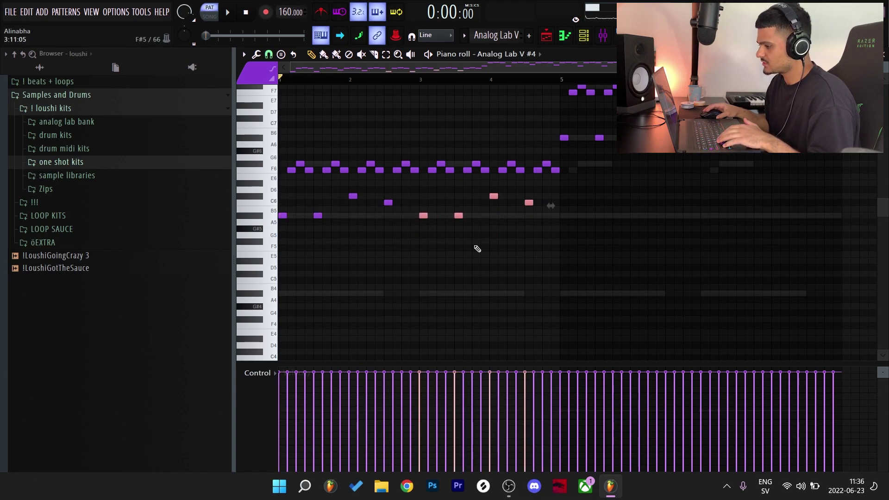
key("ctrl+d")
Step: Transpose the Analog Lab V #4 notes in bars 5 to 8 down an octave and back up
scroll(595, 239, "up", 2)
left_click_drag(563, 117, 849, 229)
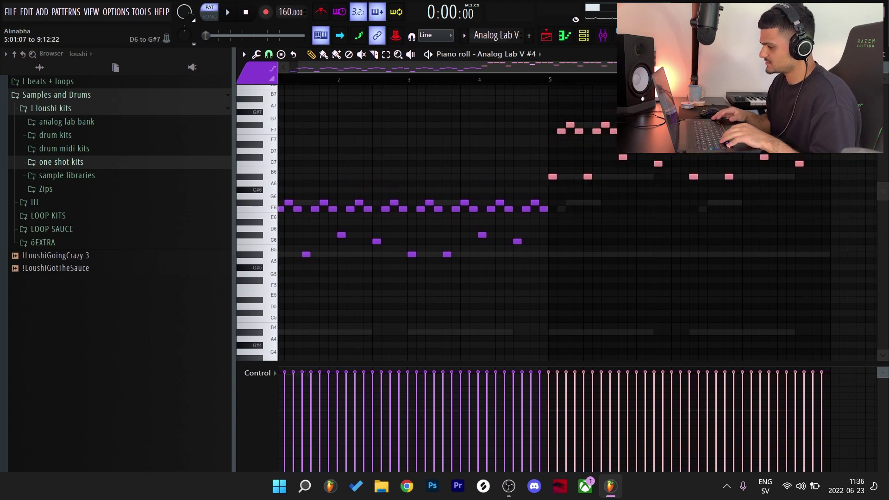
key("ctrl+Down")
key("ctrl+Up")
scroll(741, 241, "up", 2)
scroll(672, 258, "down", 1)
key("ctrl+d")
scroll(635, 315, "down", 2)
Step: Inspect the PanMan and ShaperBox2 effects on mixer Insert 3
left_click(427, 55)
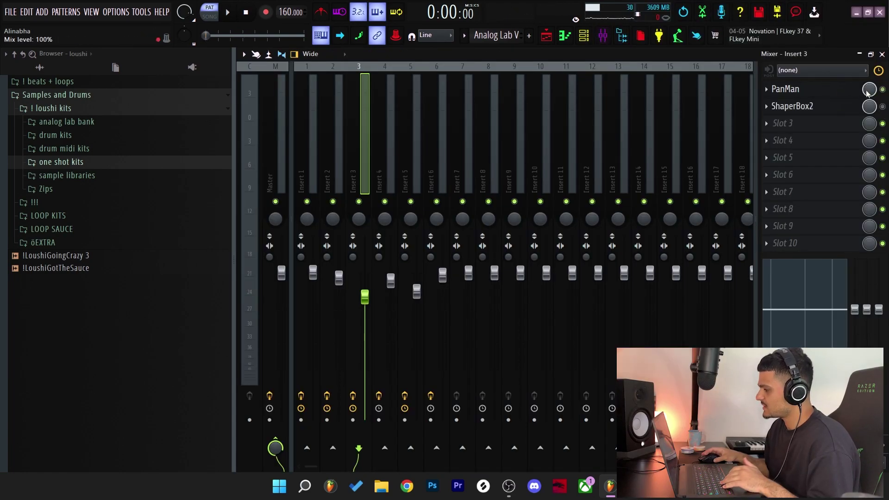
left_click(822, 92)
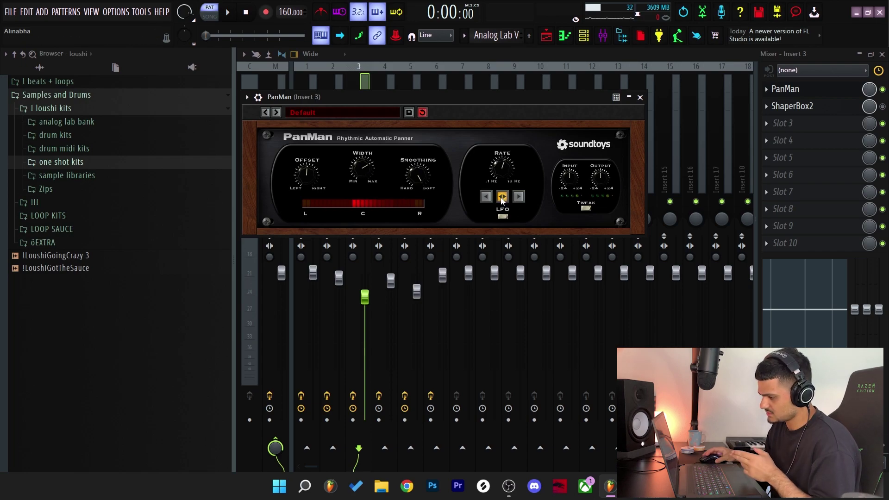
left_click(795, 107)
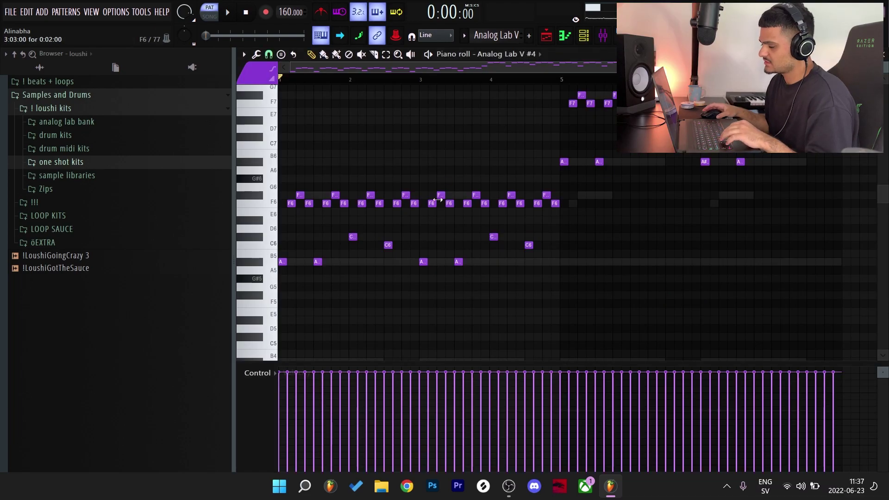
Step: Play the finished Analog Lab V #4 notes and the pattern with all four Analog Lab V layers unmuted
scroll(437, 200, "down", 2)
scroll(518, 80, "down", 2)
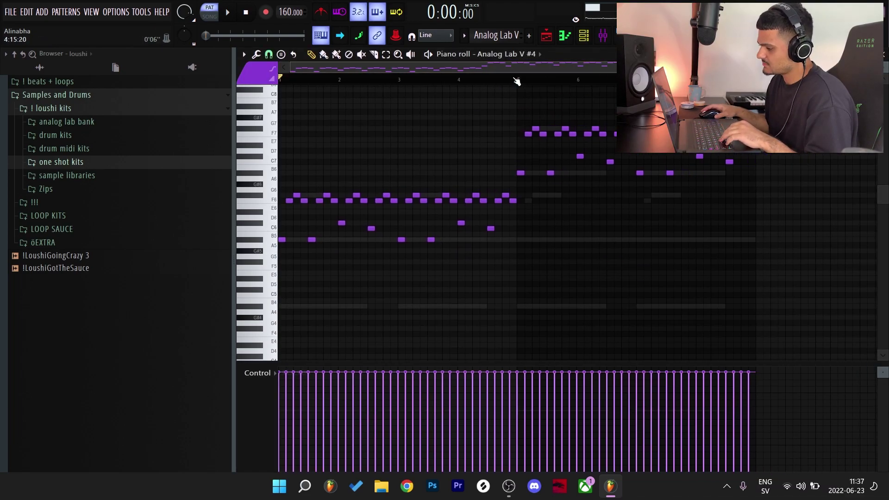
key("space")
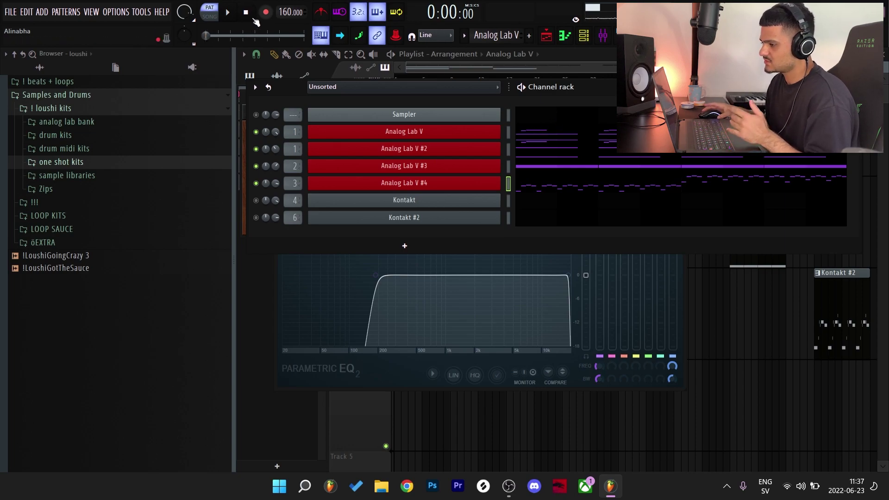
left_click(230, 10)
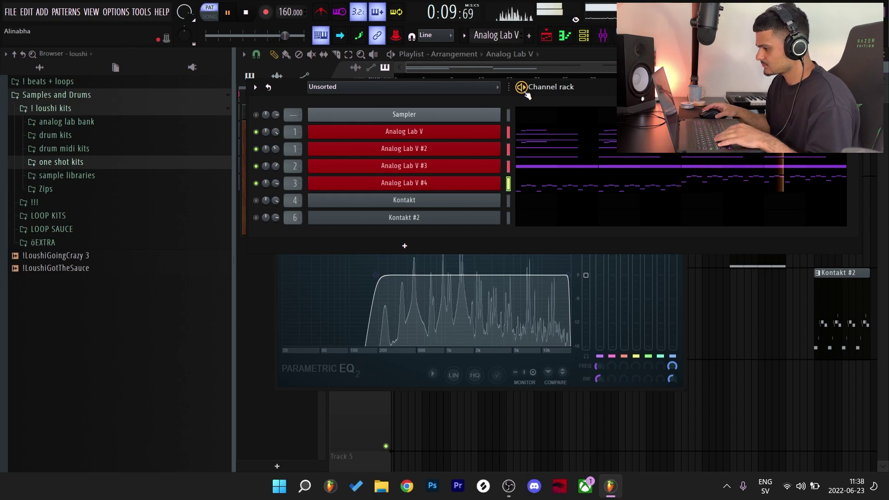
key("space")
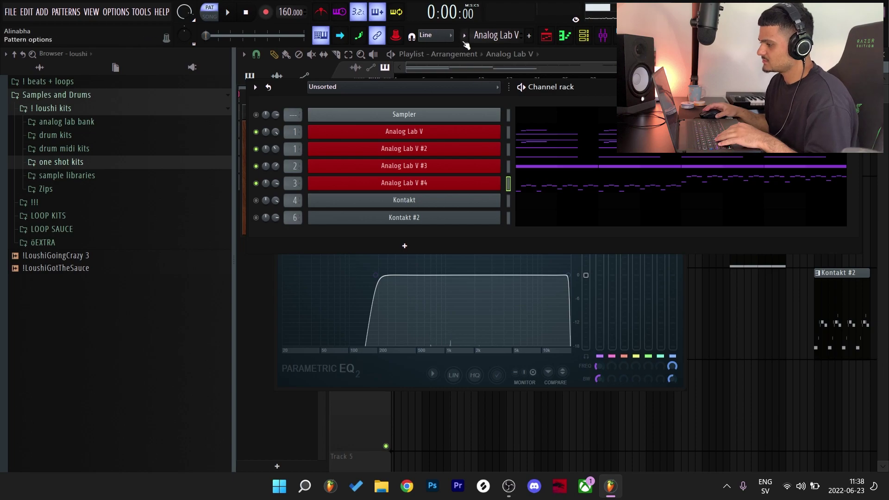
Step: Quick render the Analog Lab V pattern as an audio clip and reverse the rendered sample
left_click(464, 36)
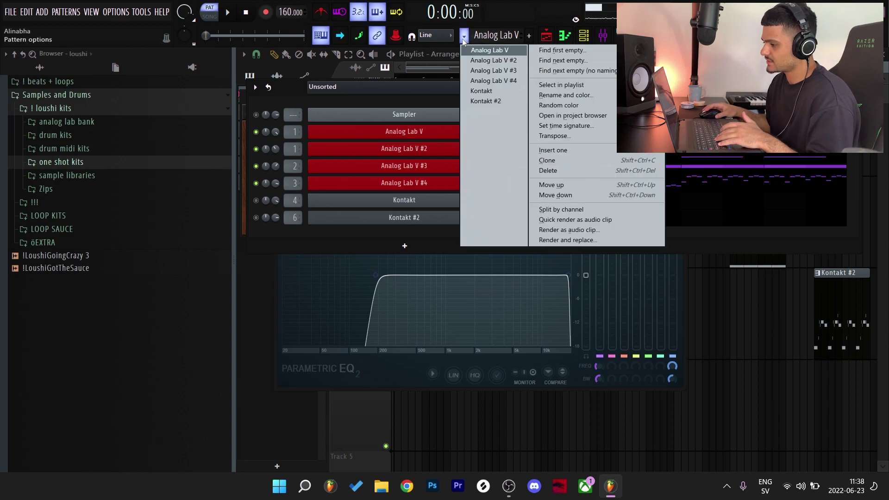
left_click(596, 218)
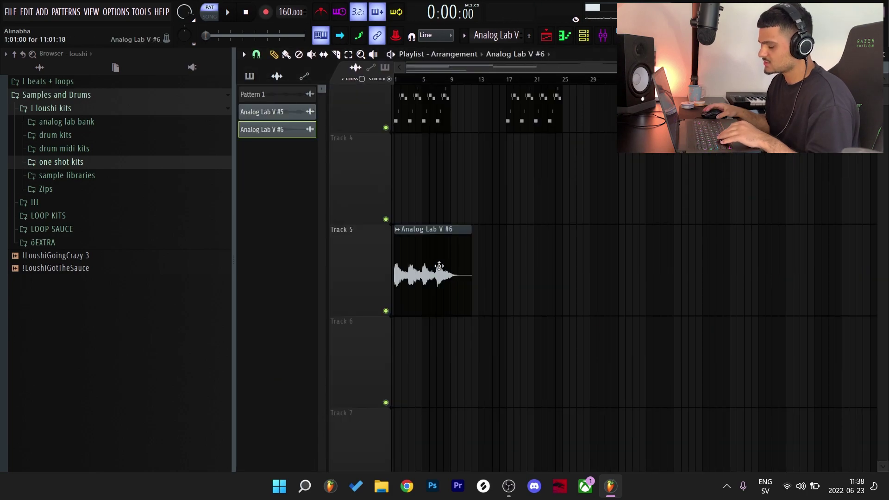
double_click(437, 265)
left_click(429, 245)
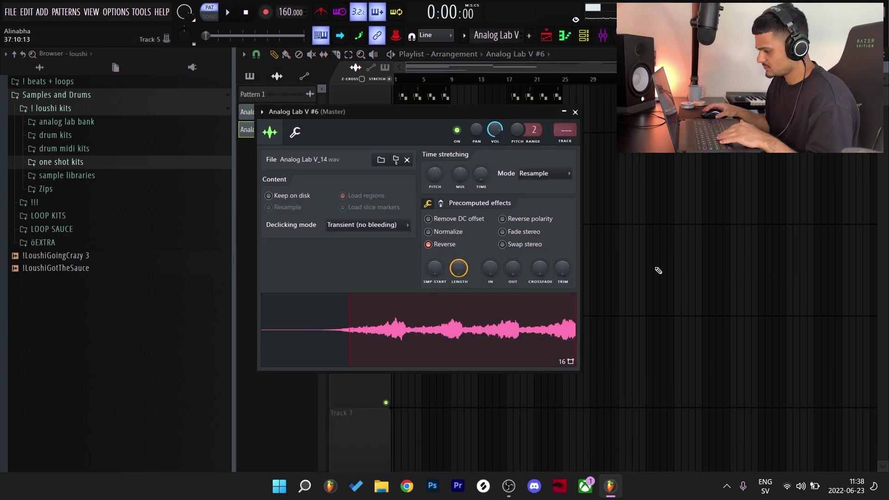
key("Escape")
Step: Trim the quiet start of the reversed clip so it fills eight bars on Track 5, and slice it at bar 5
key("shift+m")
left_click_drag(396, 265, 419, 264)
key("c")
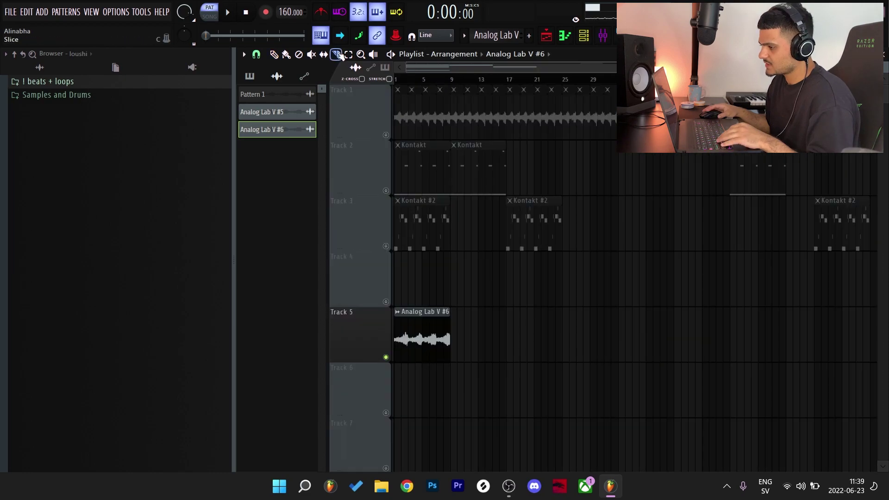
left_click(425, 308)
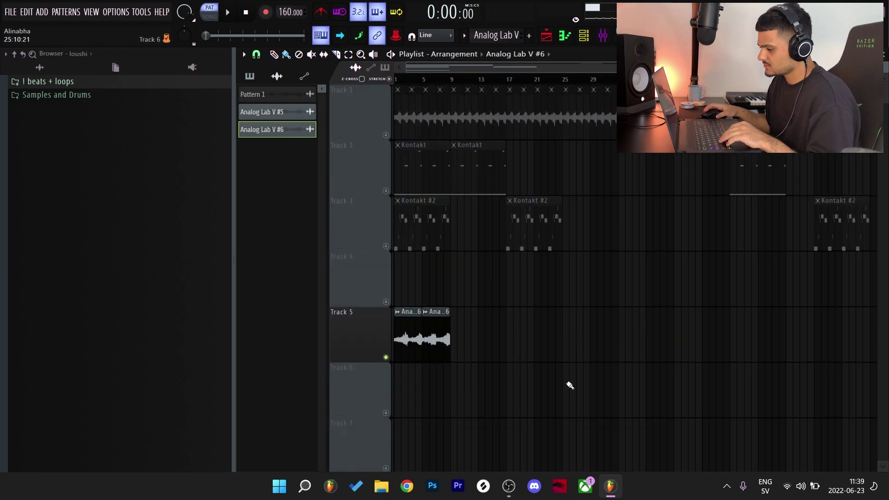
Step: Squeeze the sliced halves into repeated two-bar clips and set the sample's time-stretching mode to Stretch
mouse_move(421, 336)
left_mouse_down()
mouse_move(407, 336)
mouse_move(415, 336)
left_mouse_up()
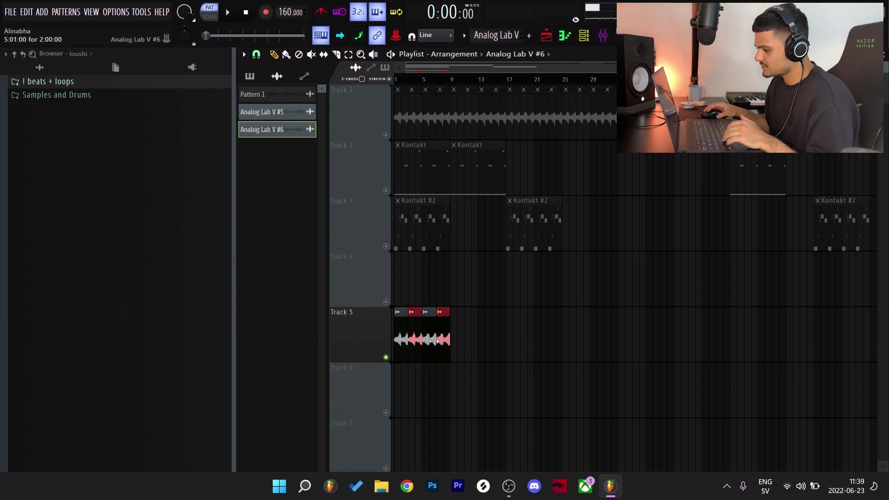
double_click(428, 339)
left_click(556, 173)
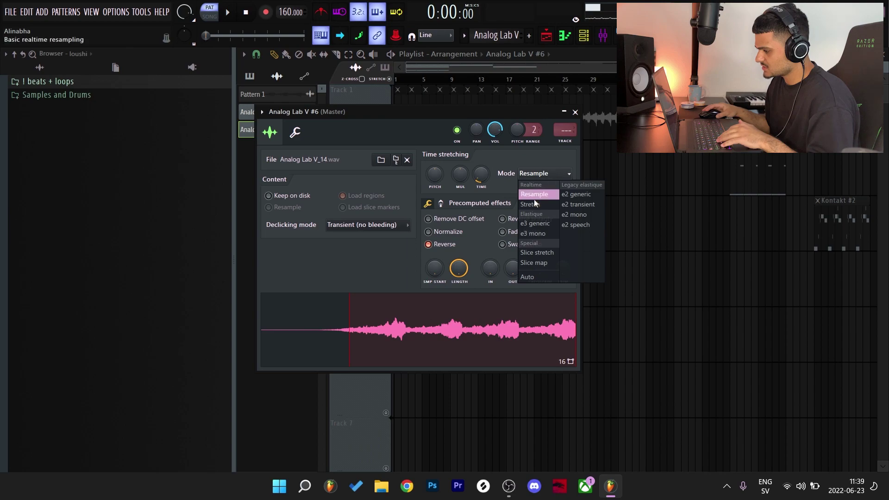
left_click(535, 205)
key("Escape")
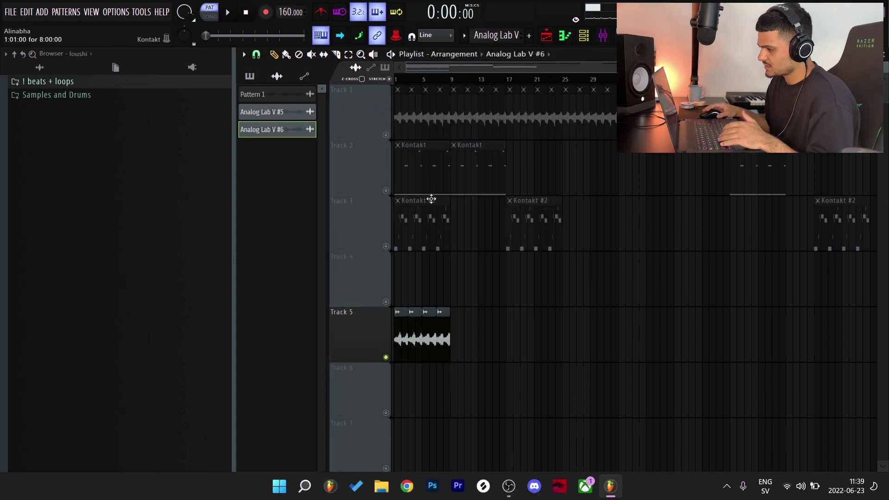
key("space")
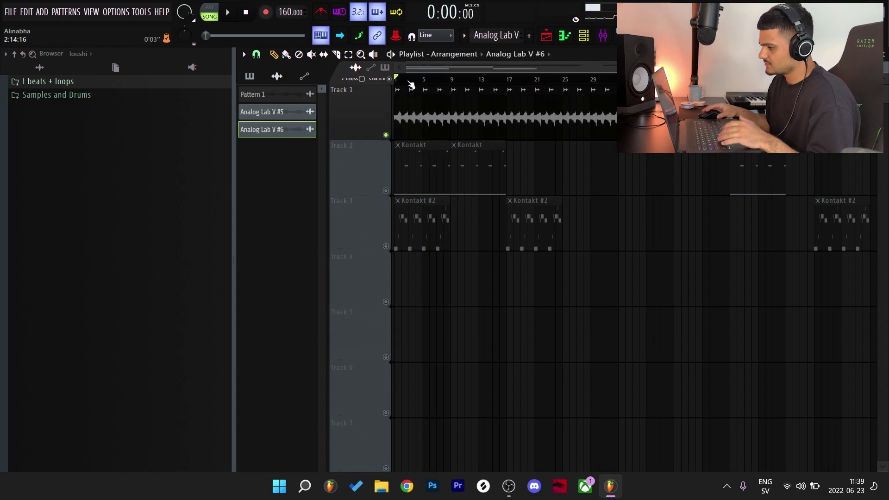
Step: View the sample settings of the reversed Pattern 1 clip on Track 1 and play the song
double_click(402, 106)
double_click(430, 114)
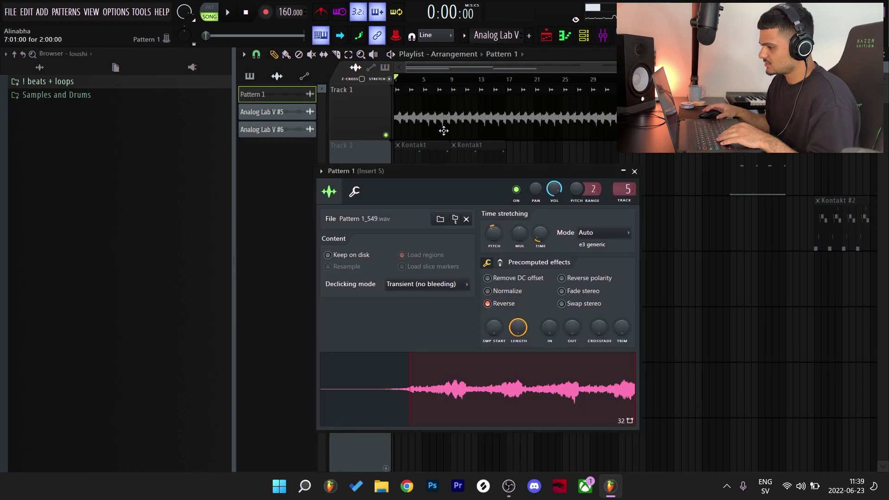
right_click(704, 278)
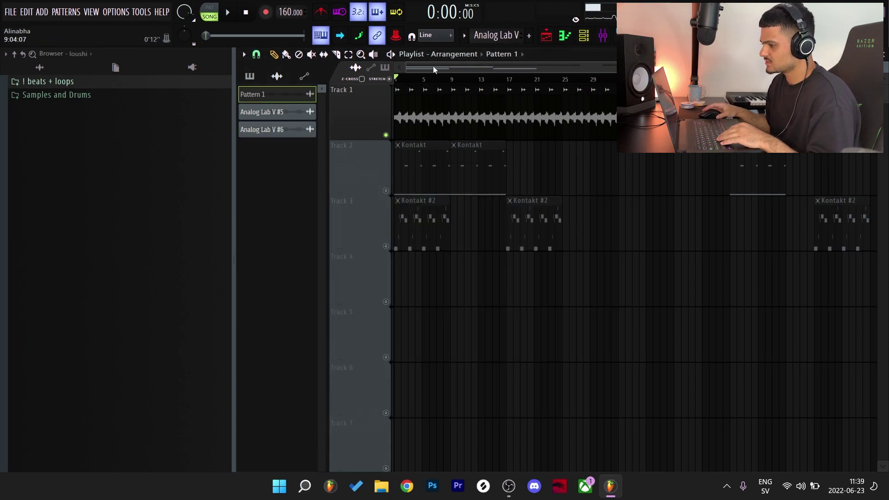
key("space")
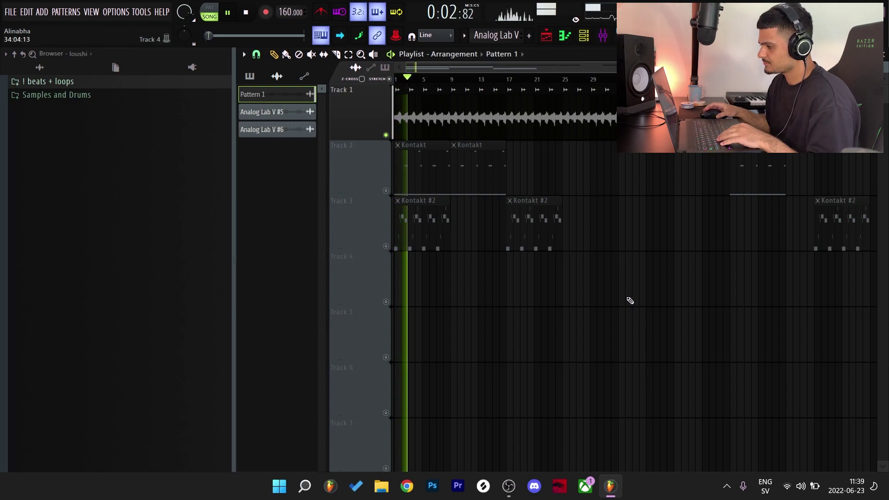
key("space")
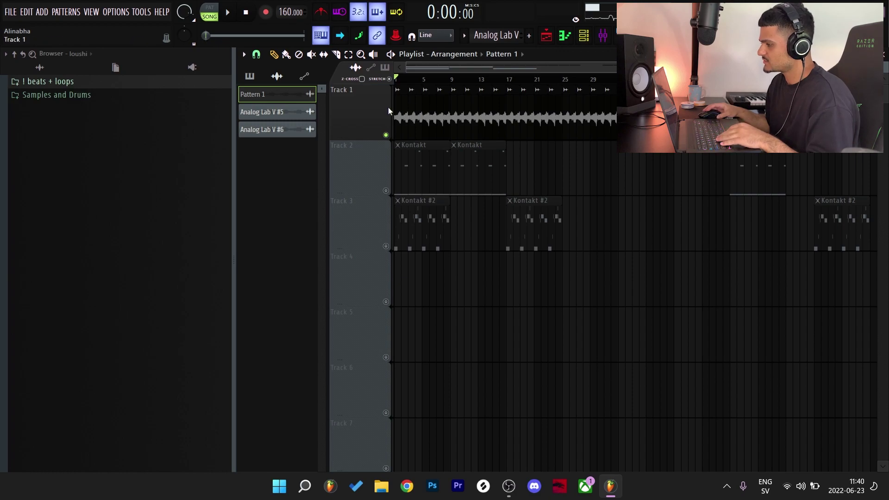
Step: Inspect HalfTime and Fruity parametric EQ 2 on mixer Insert 5 and play the processed Track 1 audio
key("F9")
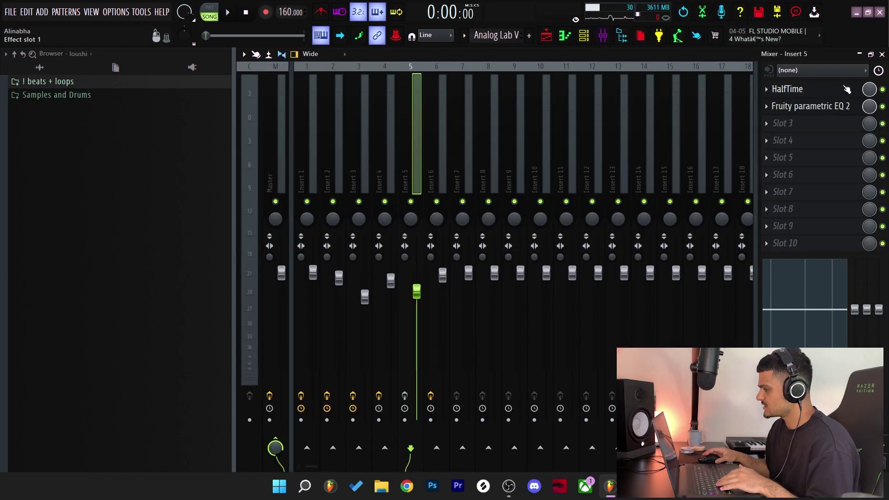
left_click(787, 89)
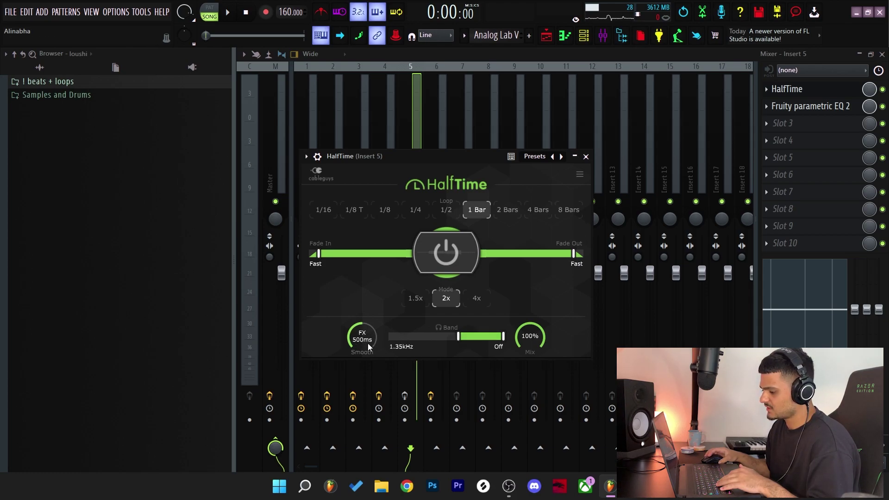
mouse_move(369, 346)
left_mouse_down()
mouse_move(369, 367)
mouse_move(369, 347)
left_mouse_up()
key("Escape")
left_click(806, 107)
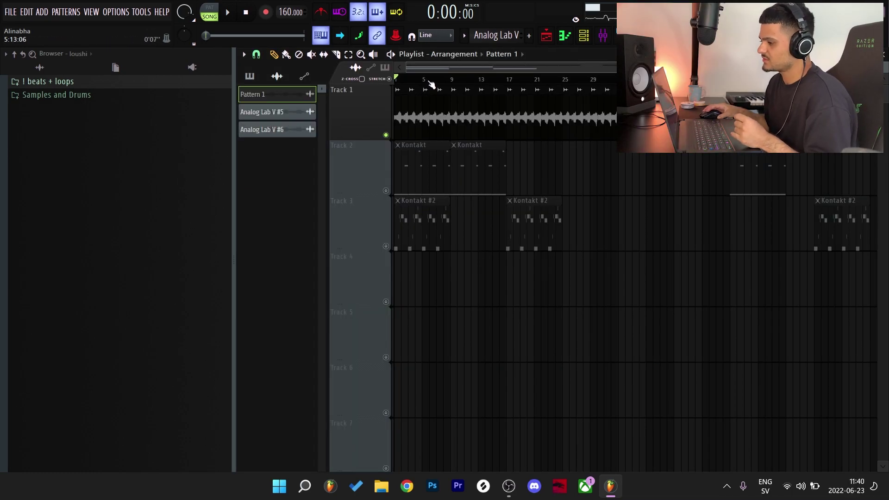
key("space")
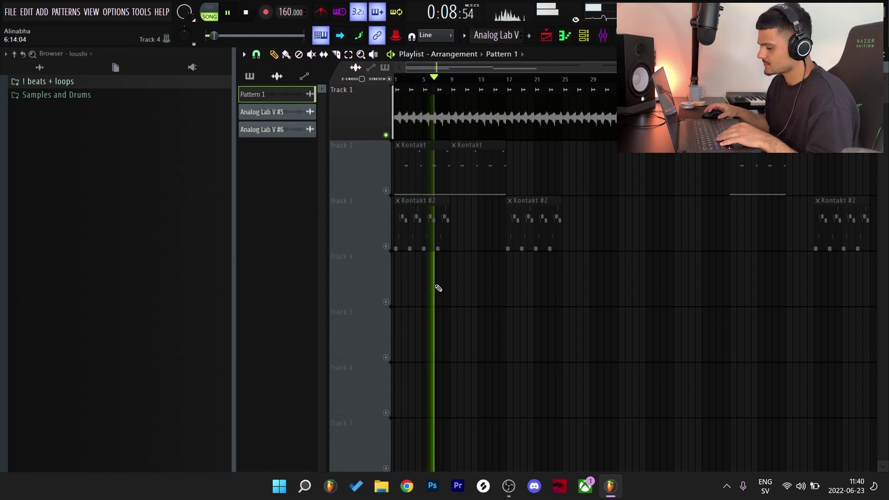
key("space")
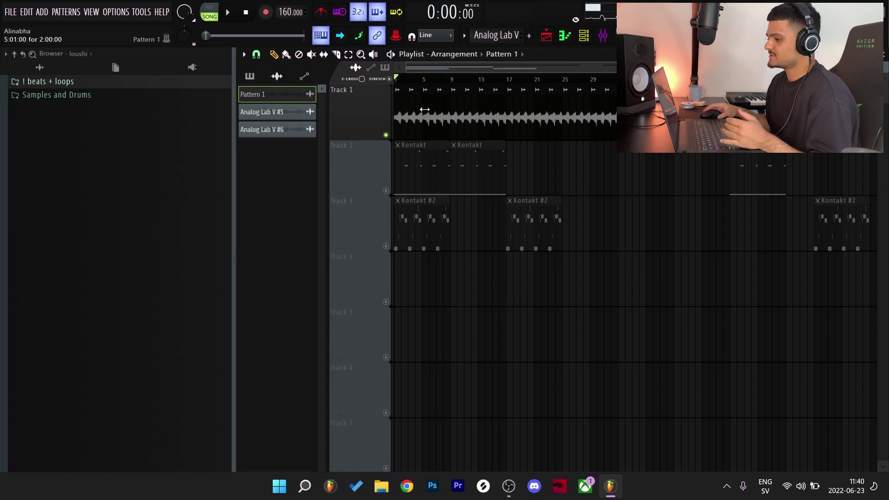
Step: Unmute Track 2 and view its Kontakt NOIRE Pure instrument and notes in the piano roll
left_click(387, 191)
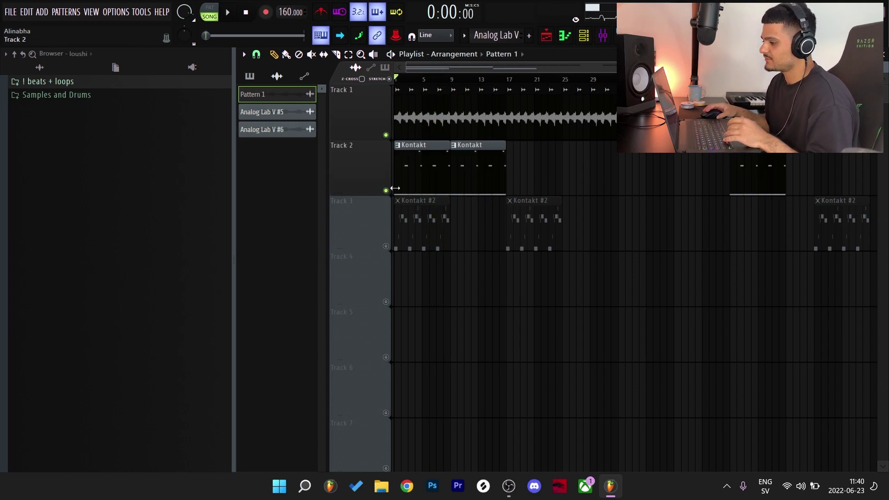
left_click(588, 42)
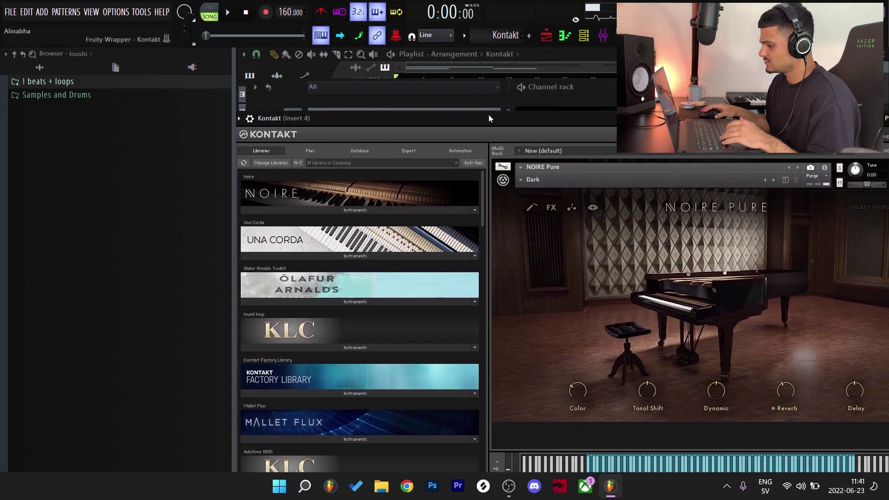
left_click_drag(530, 116, 523, 272)
left_click(532, 202)
scroll(396, 274, "up", 1)
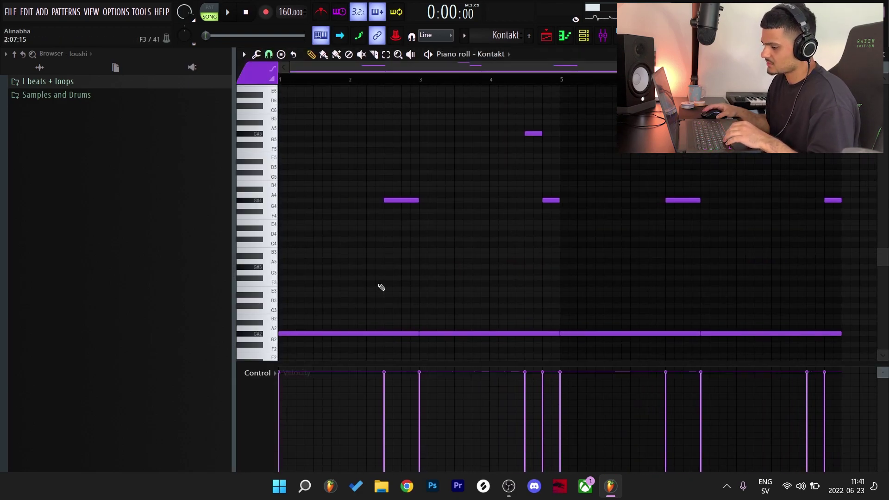
scroll(381, 286, "down", 3)
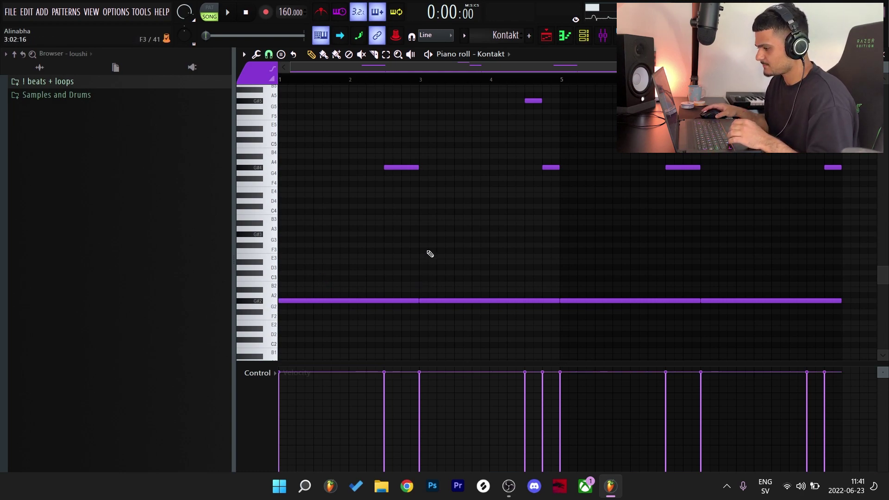
Step: Inspect the Effectrix reverse steps on mixer Insert 4 and select the G#4 note in bar 2 of the Kontakt pattern
key("F9")
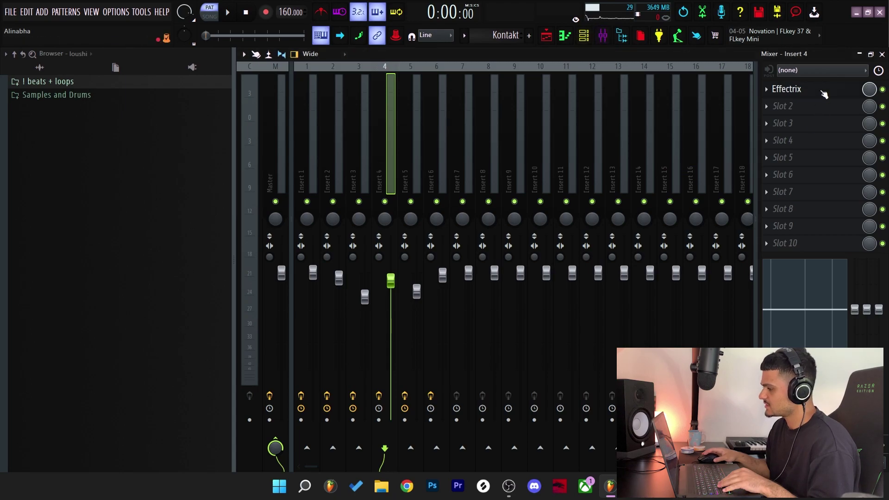
left_click(824, 94)
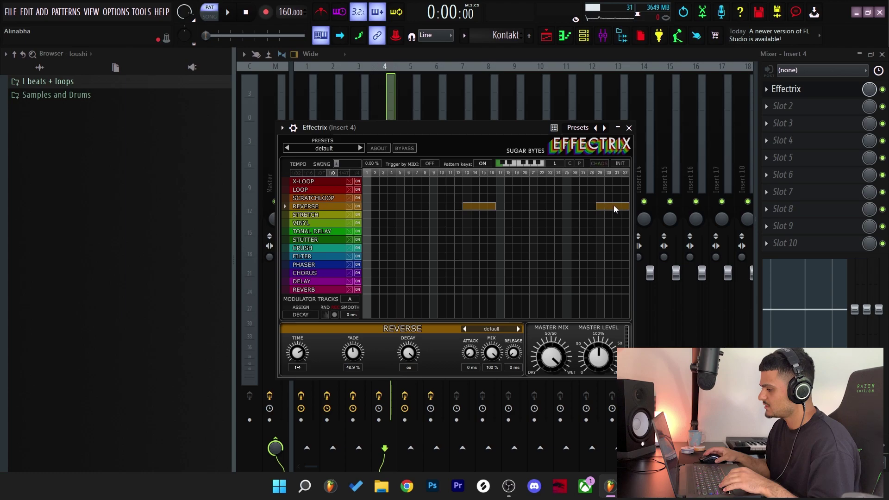
left_click(882, 54)
key("Escape")
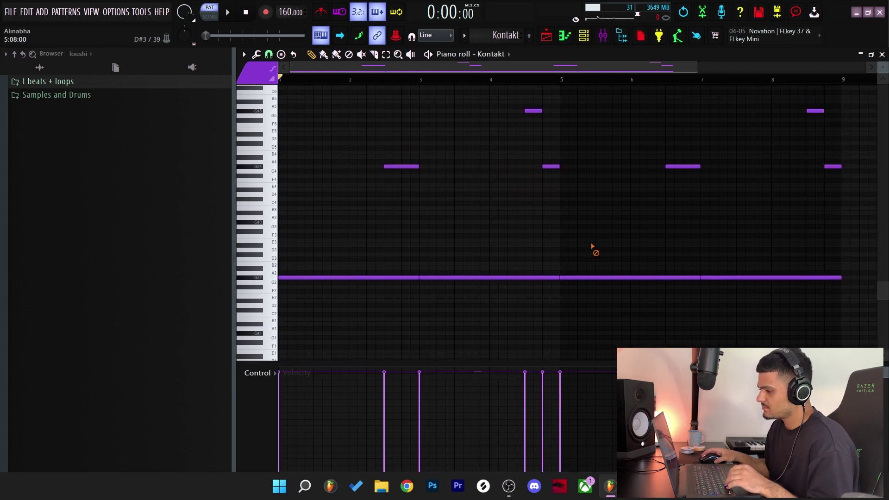
left_click_drag(378, 161, 430, 190)
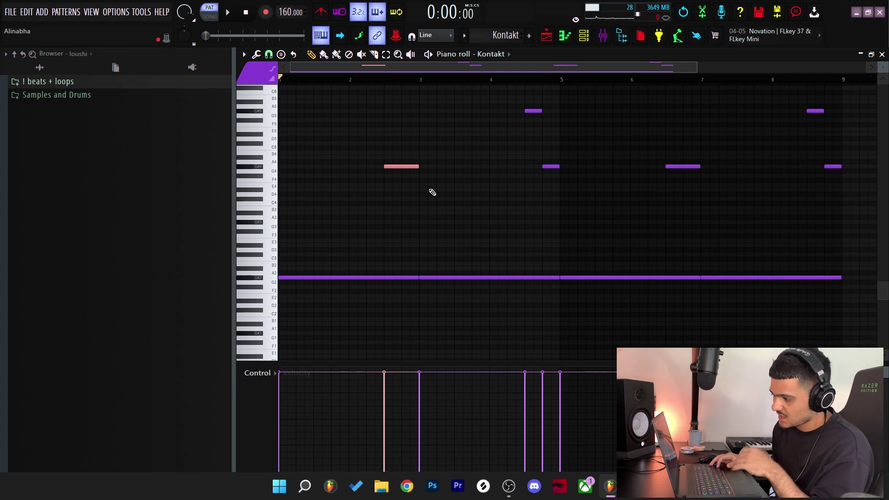
Step: Transpose the selected bar 2 G#4 note of the Kontakt pattern down two octaves and back up
key("ctrl+Down")
key("ctrl+Down")
key("ctrl+Up")
key("ctrl+Up")
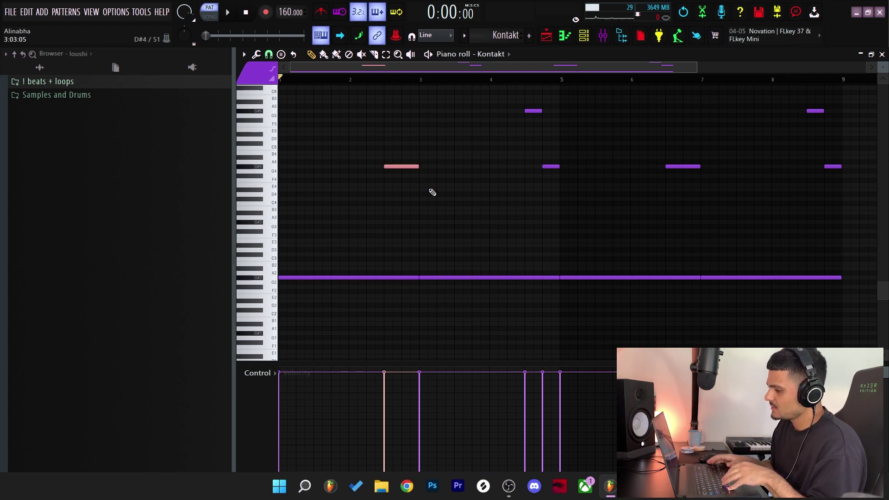
Step: Transpose the two short upper notes at the end of bar 4 down two octaves and back up, then deselect them
left_click_drag(605, 219, 521, 107)
key("ctrl+Down")
key("ctrl+Down")
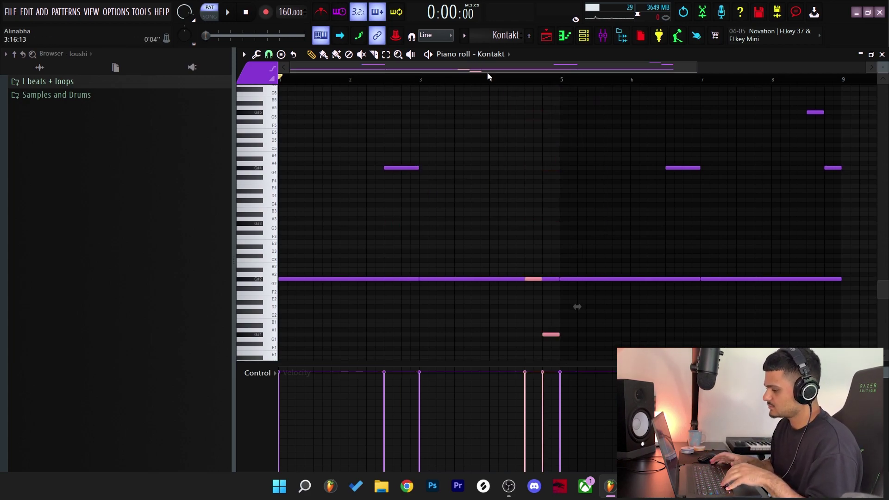
key("ctrl+Up")
key("ctrl+Up")
key("ctrl+d")
scroll(579, 114, "down", 1)
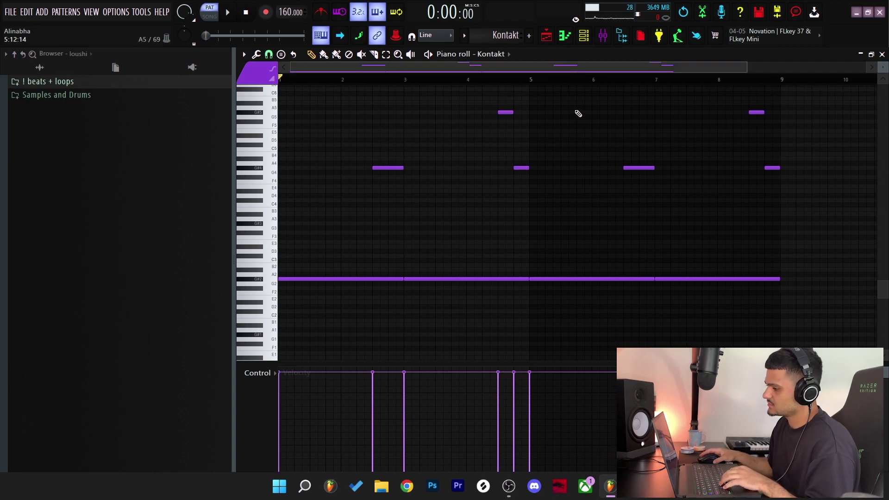
Step: Solo Track 3, open its Kontakt #2 notes in the piano roll and view the Fairytale Flute instrument
left_click(429, 54)
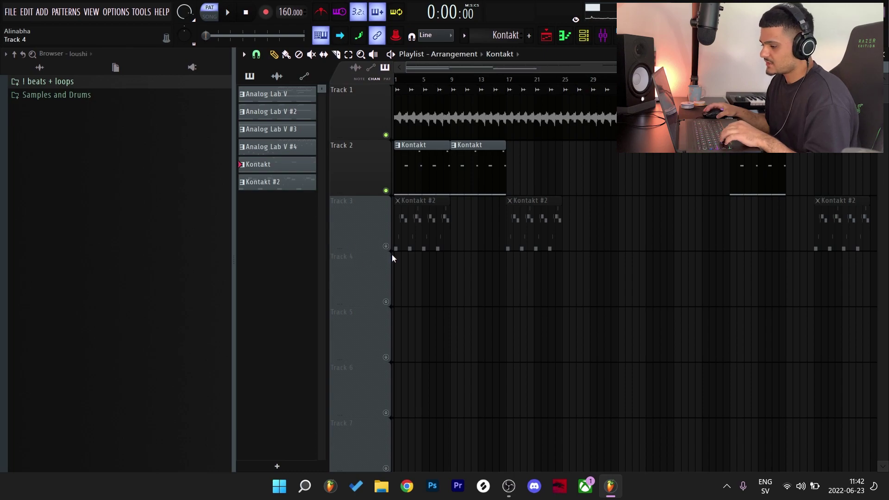
right_click(385, 245)
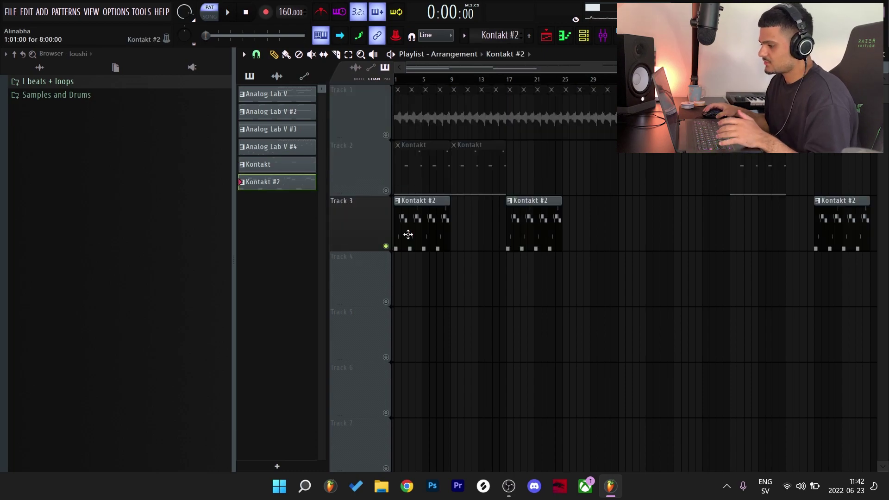
double_click(408, 235)
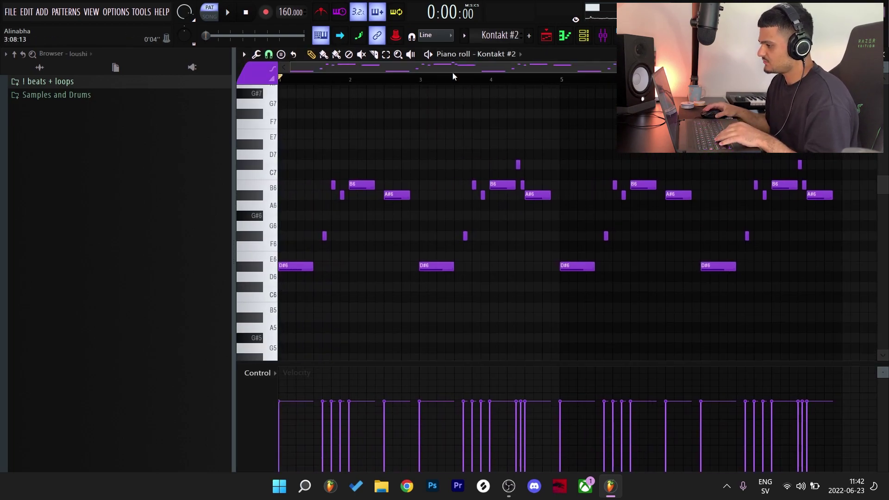
key("F6")
left_click_drag(573, 294, 501, 126)
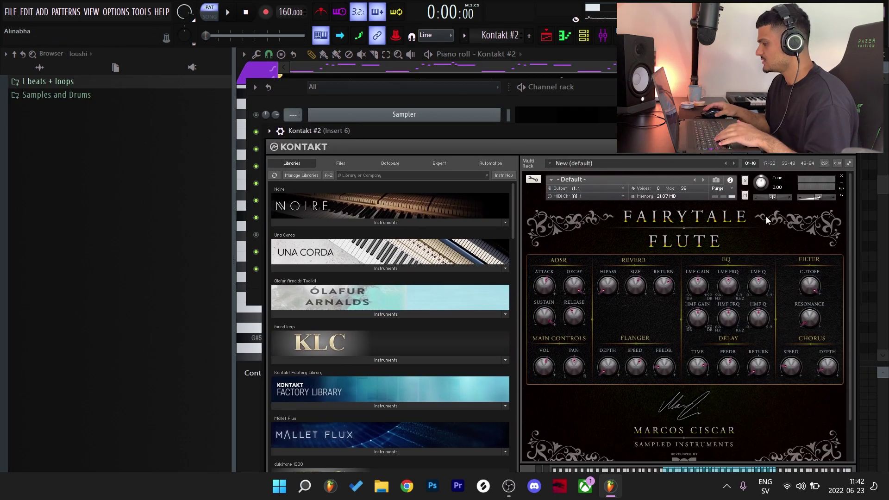
left_click(850, 131)
key("F6")
Step: Place a short G#5 note at the start of the Kontakt #2 pattern and undo it
scroll(563, 240, "down", 1)
scroll(314, 262, "up", 3)
scroll(304, 209, "down", 1)
left_click(301, 249, "ctrl")
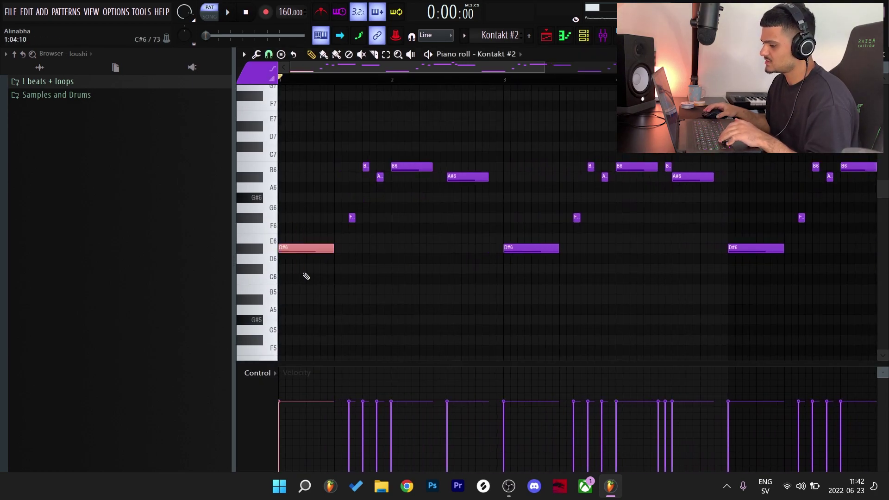
left_click(284, 320)
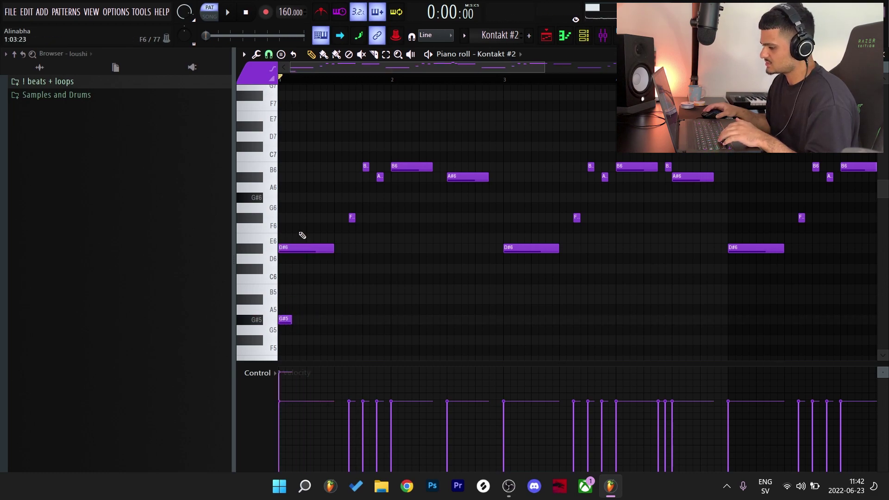
key("ctrl+z")
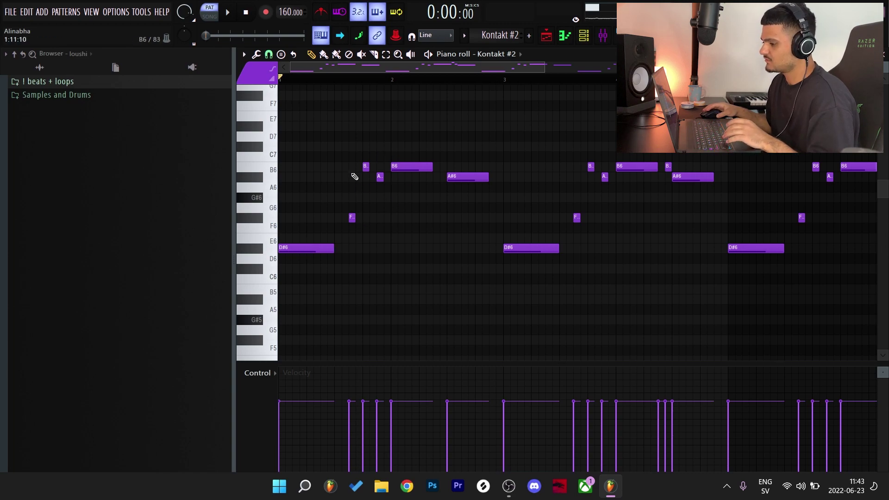
Step: Play the whole Kontakt #2 flute pattern and stop it
right_click(614, 228, "ctrl")
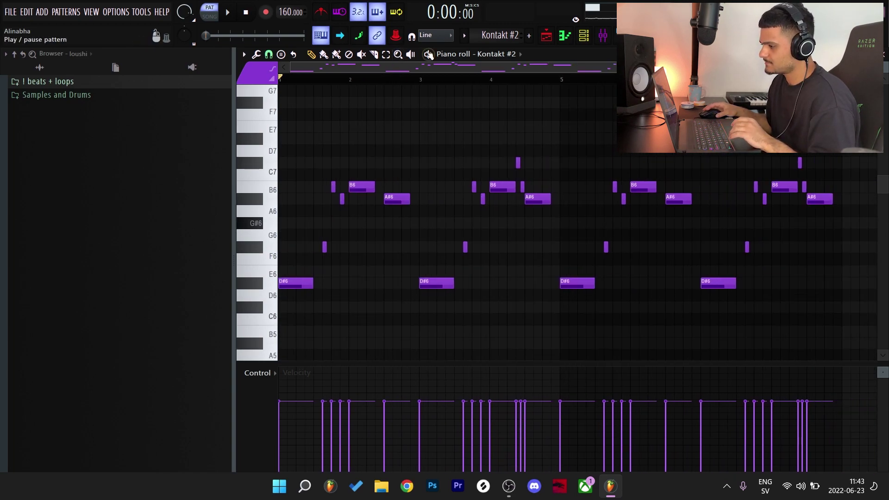
key("space")
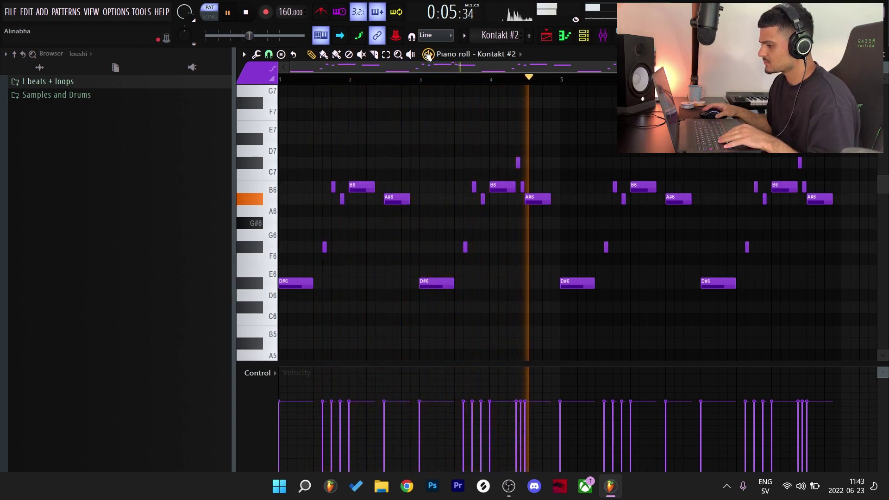
key("space")
Step: Lengthen the Kontakt #2 notes to close the gaps between them, play the pattern and undo the lengthening
left_click_drag(406, 288, 306, 182)
key("ctrl+b")
left_click_drag(436, 289, 440, 291)
key("ctrl+d")
left_click_drag(508, 154, 527, 180)
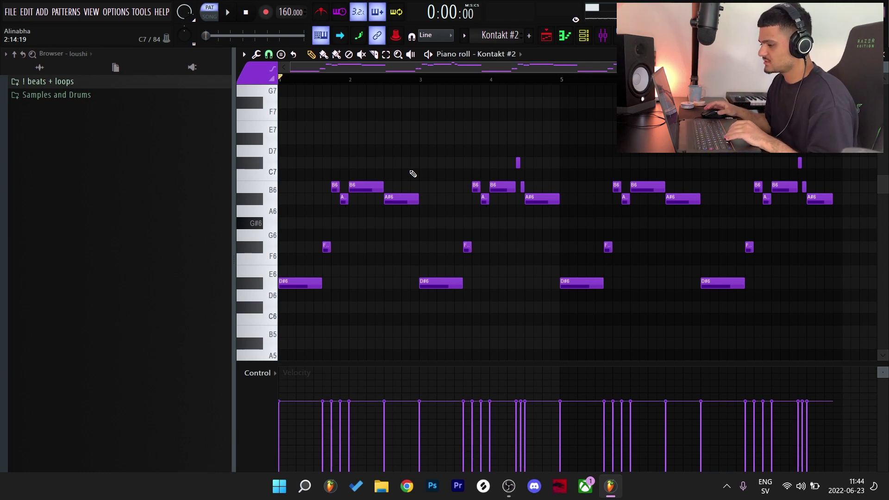
key("space")
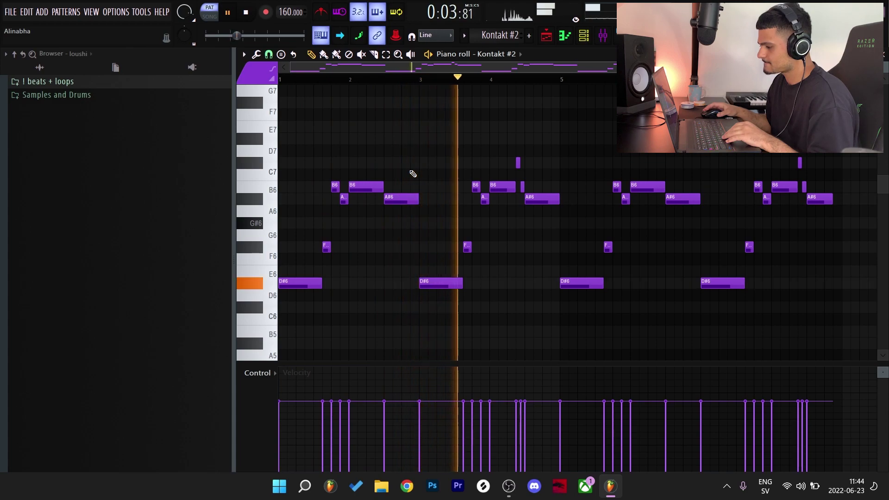
key("space")
key("ctrl+z")
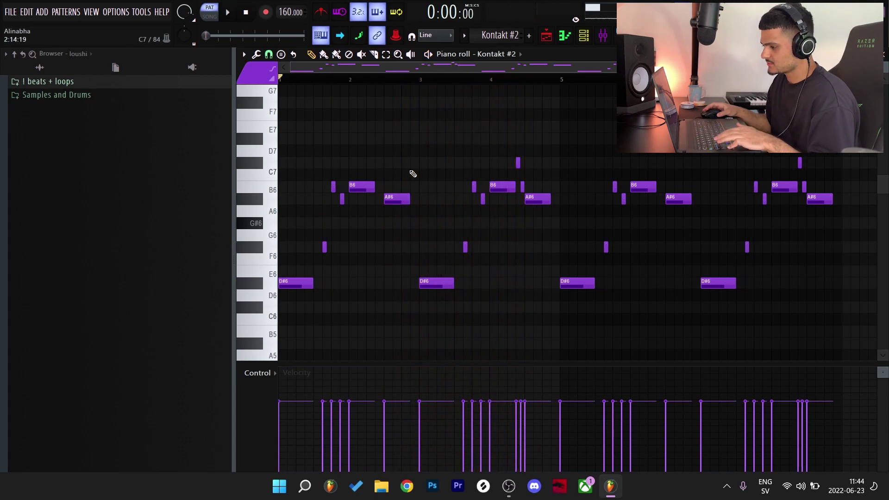
Step: Inspect the Mid and Side levels of Ghz Midside Matrix 3 on mixer Insert 6
scroll(343, 198, "up", 2)
scroll(348, 227, "down", 2)
left_click(229, 17)
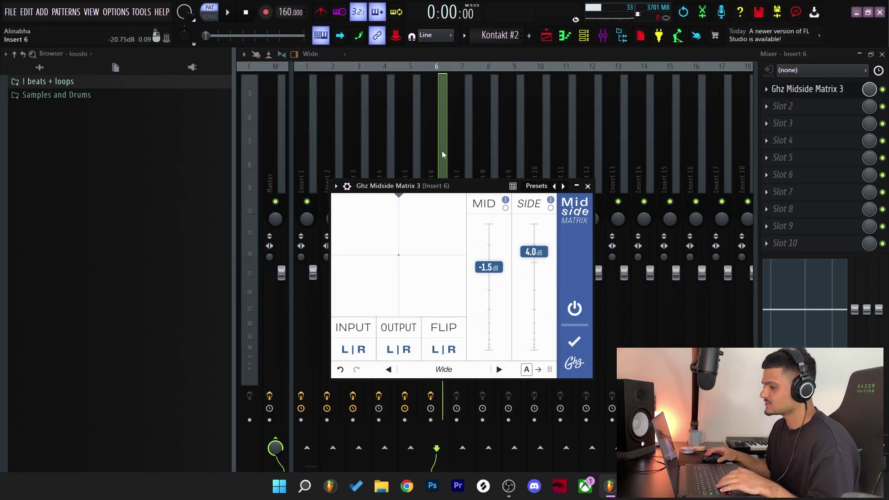
left_click(851, 92)
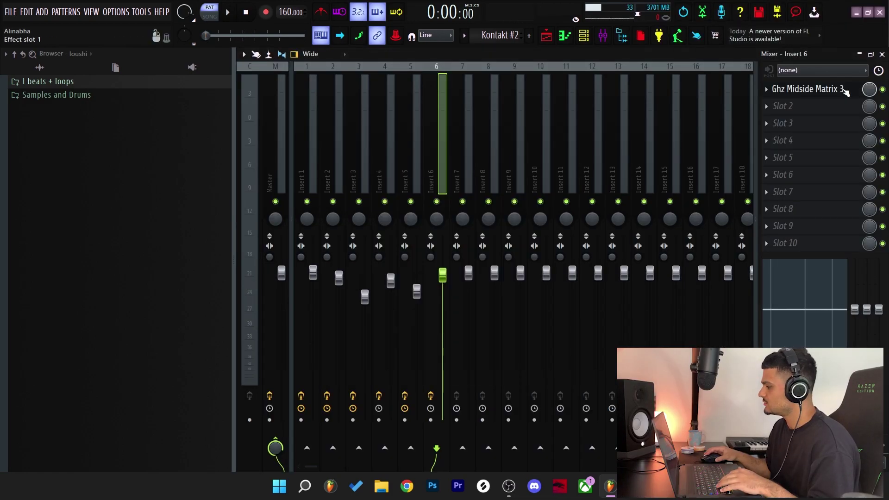
left_click(828, 89)
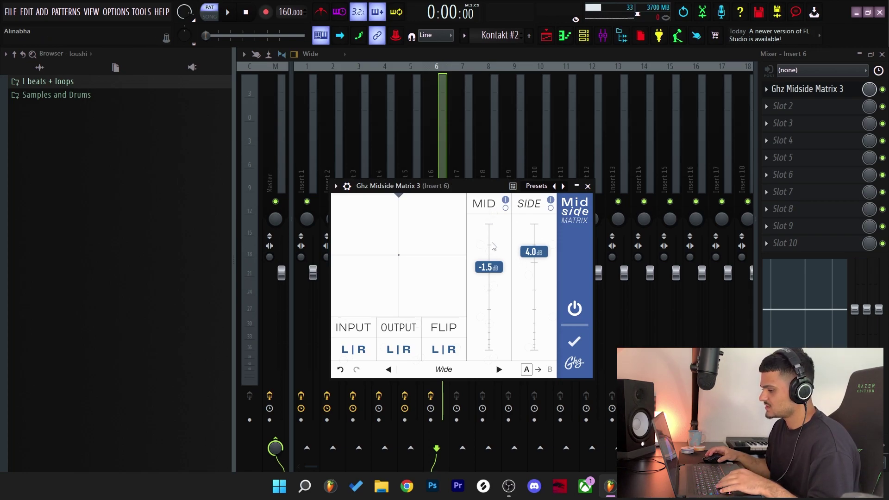
left_click(588, 187)
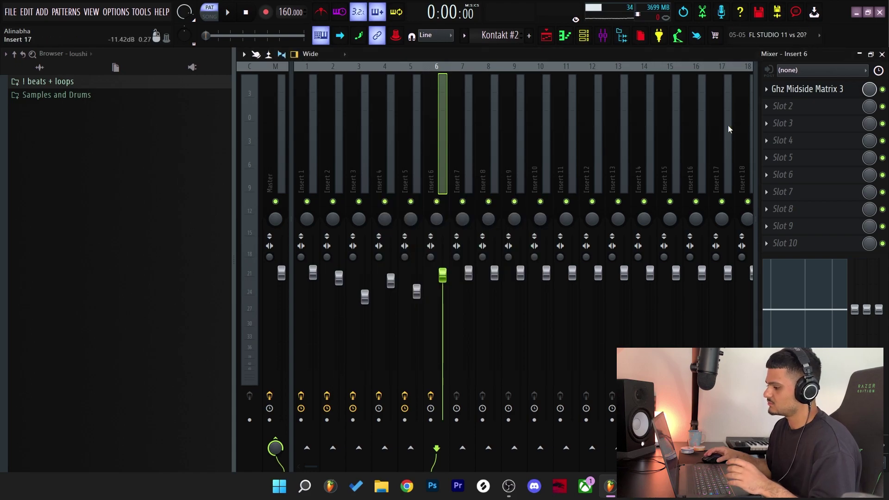
Step: Unmute all playlist tracks and play the song while checking the mixer levels
left_click(883, 54)
key("F6")
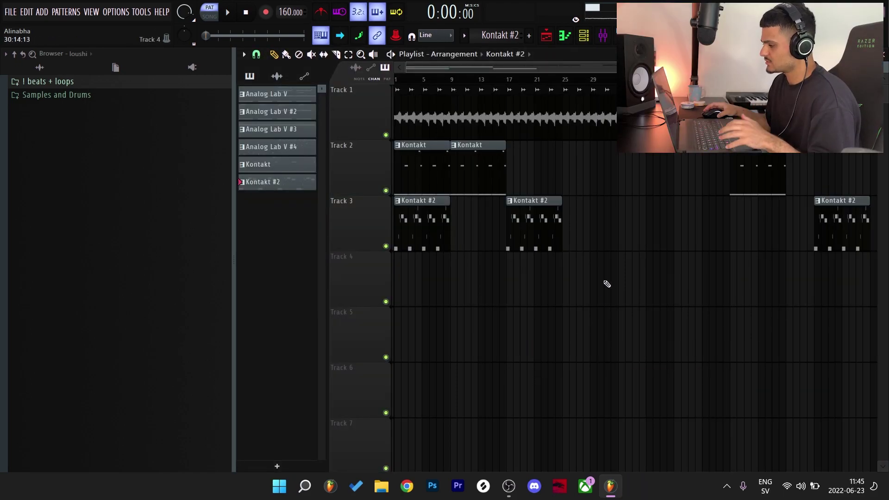
scroll(537, 238, "up", 2)
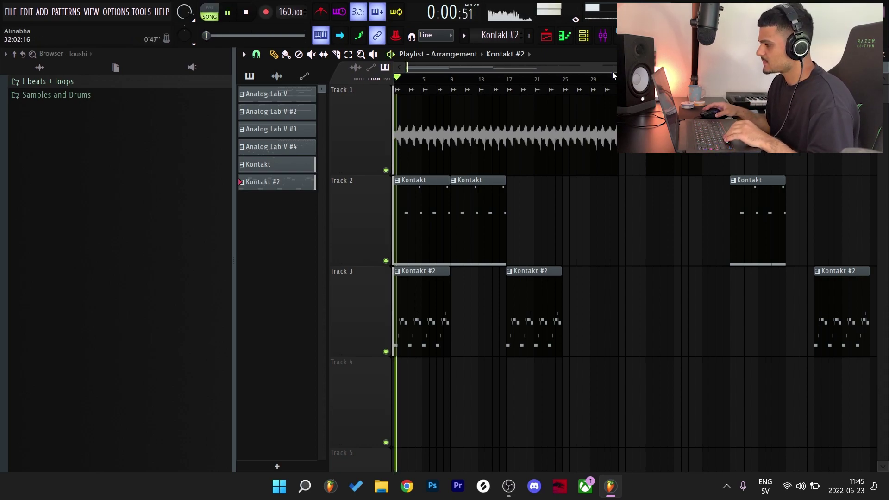
left_click(607, 40)
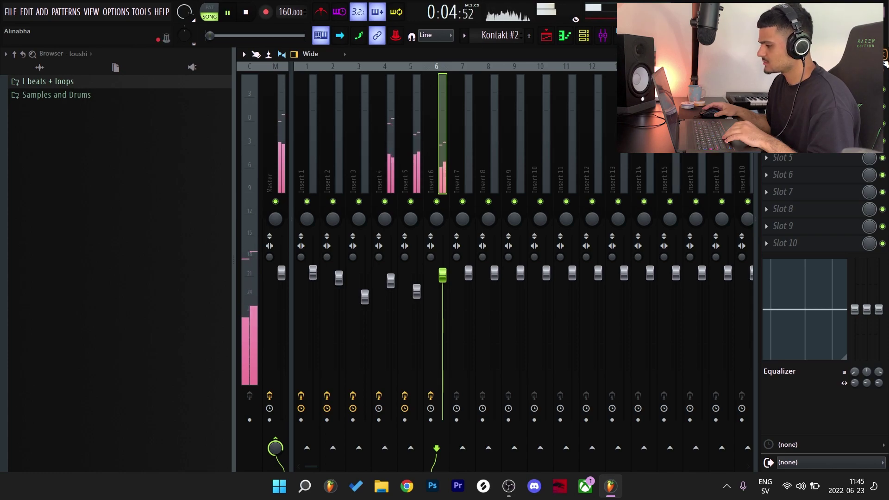
key("F5")
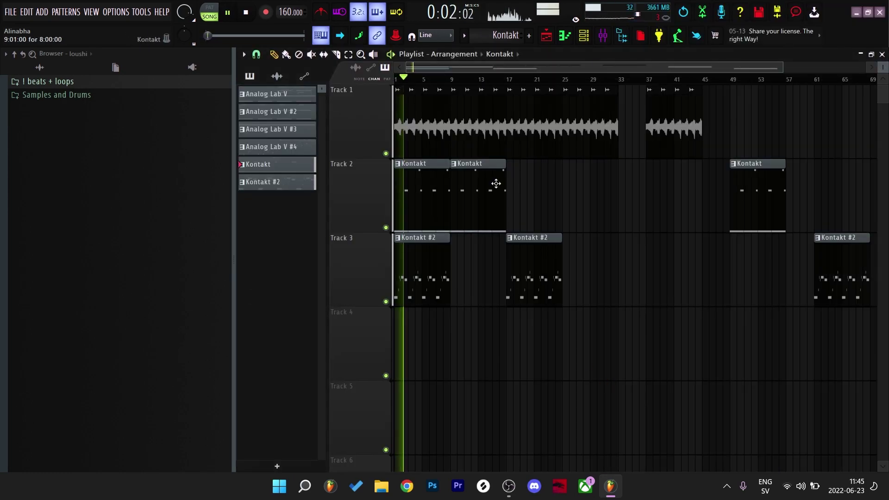
Step: Add Fruity Parametric EQ 2 after Effectrix on mixer Insert 4 and pull down its band 7 high shelf to cut the treble
key("F9")
left_click(767, 107)
left_click(647, 219)
left_click_drag(412, 368, 474, 365)
left_click_drag(560, 299, 560, 277)
left_click_drag(728, 278, 729, 288)
left_click(746, 201)
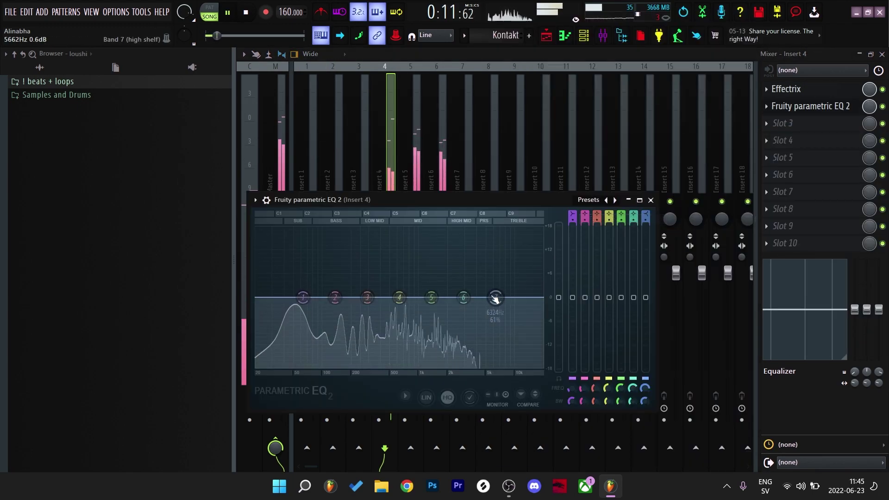
left_click_drag(495, 300, 468, 363)
right_click(412, 202)
left_click(810, 107)
left_click_drag(529, 268, 506, 264)
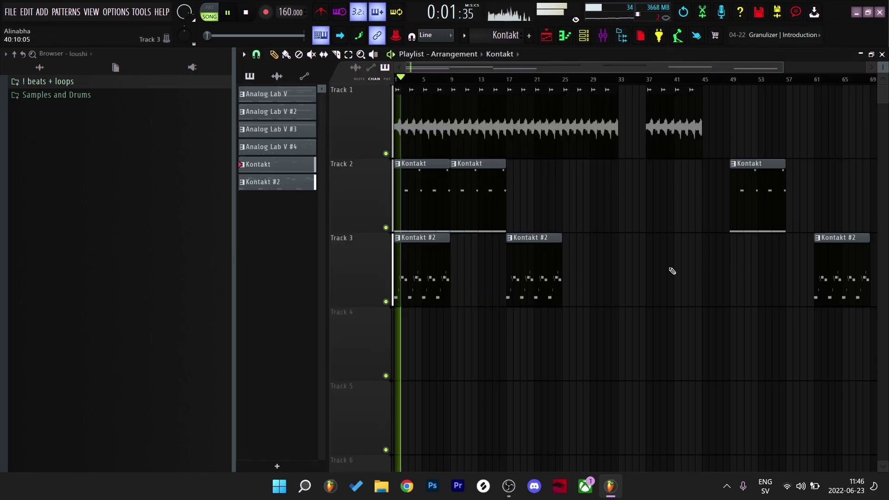
Step: Create Pattern 7 and place its clip on Track 4 at bar 73
scroll(673, 271, "down", 4)
left_click(529, 35)
left_click(744, 276)
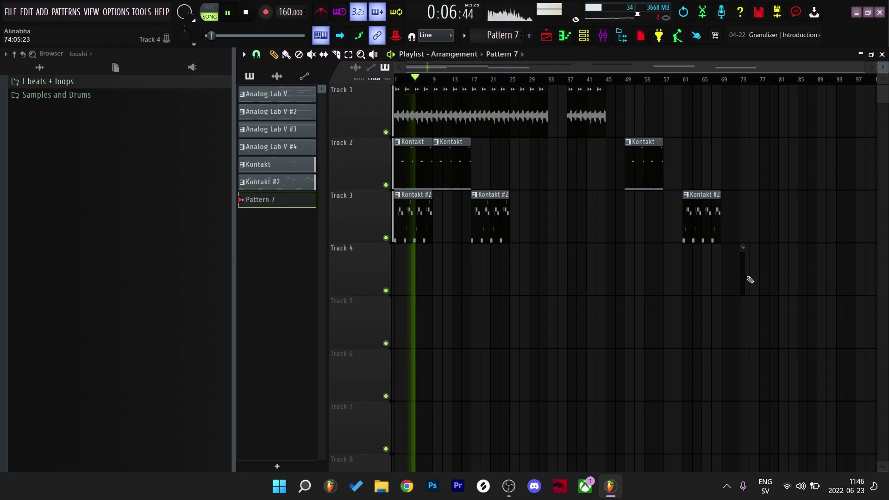
left_click_drag(745, 277, 777, 277)
key("F6")
left_click(410, 293)
key("Escape")
key("F6")
Step: Copy the long G# bass notes from the Kontakt pattern and paste them into Pattern 7 one octave higher
double_click(454, 167)
left_click_drag(848, 335, 282, 315)
key("ctrl+c")
key("F7")
double_click(760, 273)
key("ctrl+v")
key("ctrl+Up")
key("ctrl+d")
key("F7")
Step: Arm the Master mixer track for recording and toggle Auto-unarm in its disk recording options
left_click(464, 36)
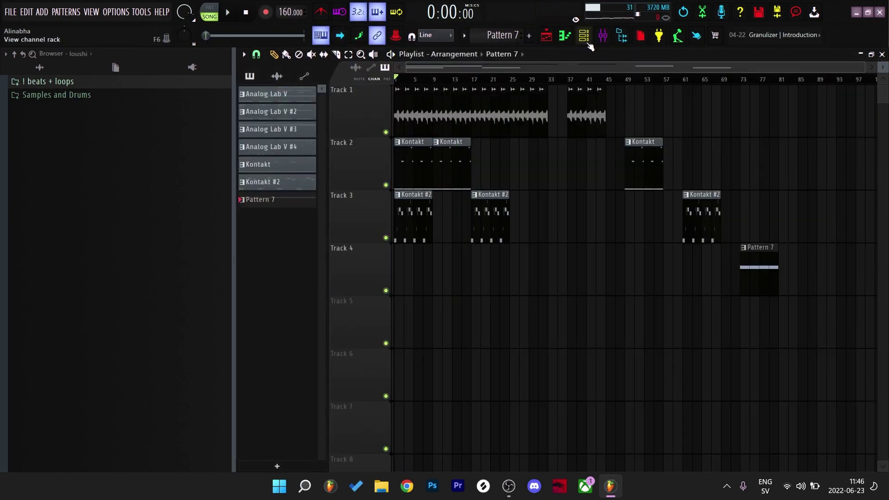
key("F9")
key("space")
left_click(417, 297)
key("space")
left_click(244, 54)
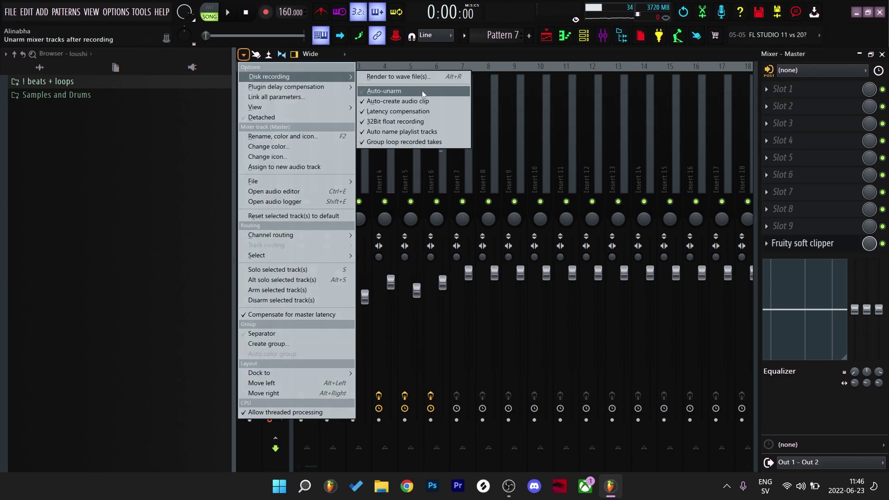
left_click(419, 91)
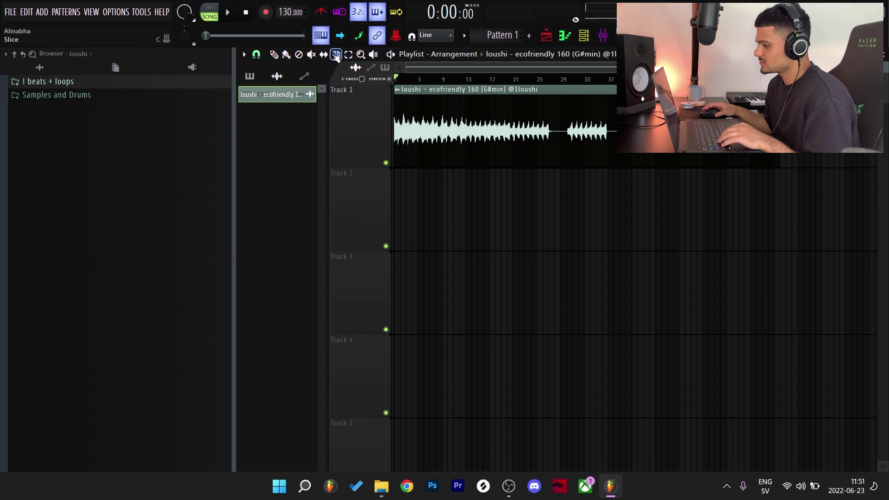
Step: Cut the ecofriendly 160 (G#min) clip at bar 33, play it at 160 BPM and view its channel settings
key("space")
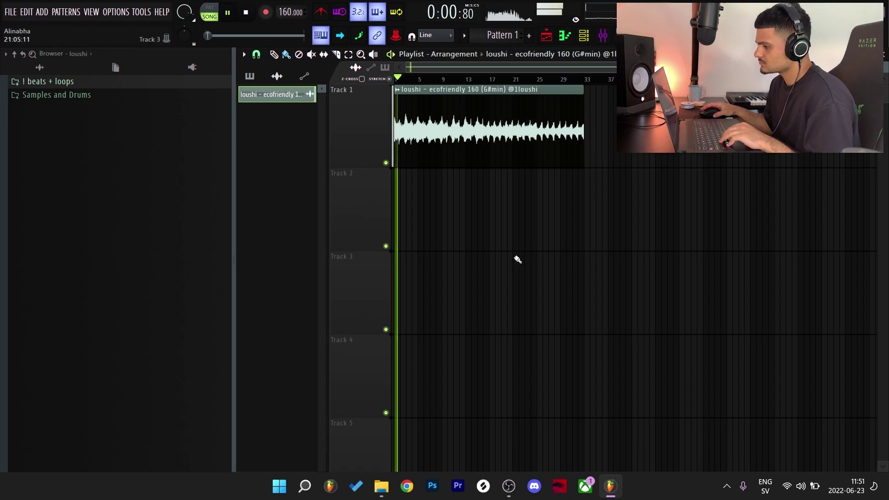
scroll(518, 262, "down", 2)
double_click(466, 150)
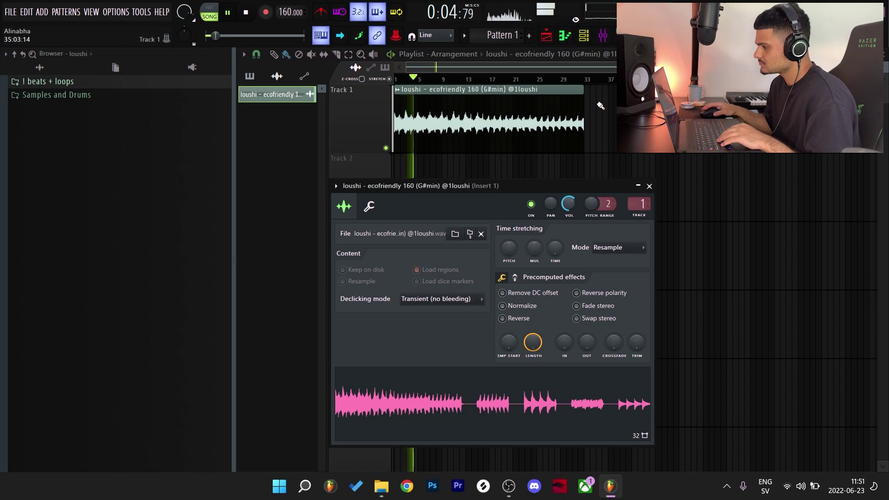
Step: Add Fruity Parametric EQ 2 to the first slot of mixer Insert 1 and step through its presets
key("F9")
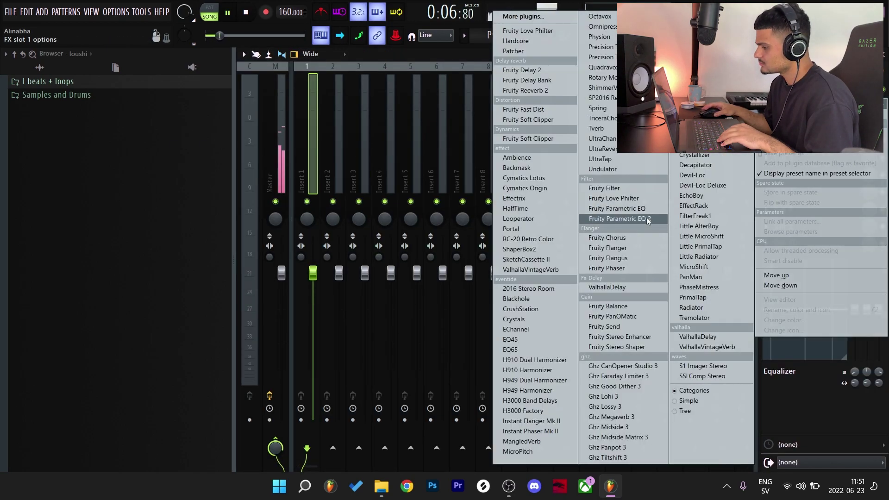
left_click(648, 220)
left_click(643, 179)
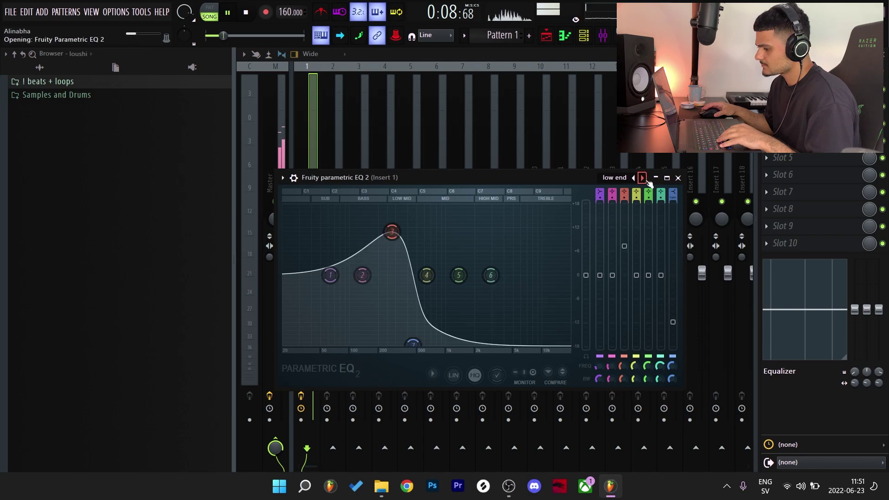
left_click(643, 179)
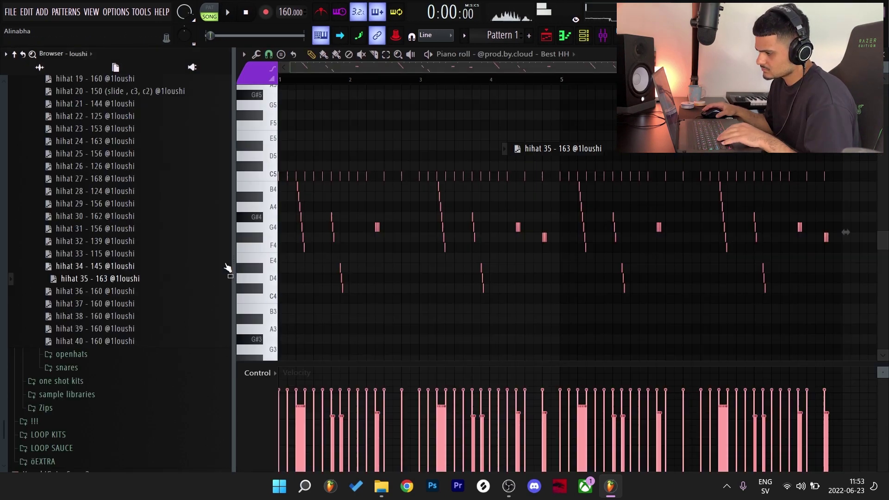
Step: Load the hihat 35 - 163 notes into the Best HH piano roll and play the song
left_click_drag(443, 145, 505, 148)
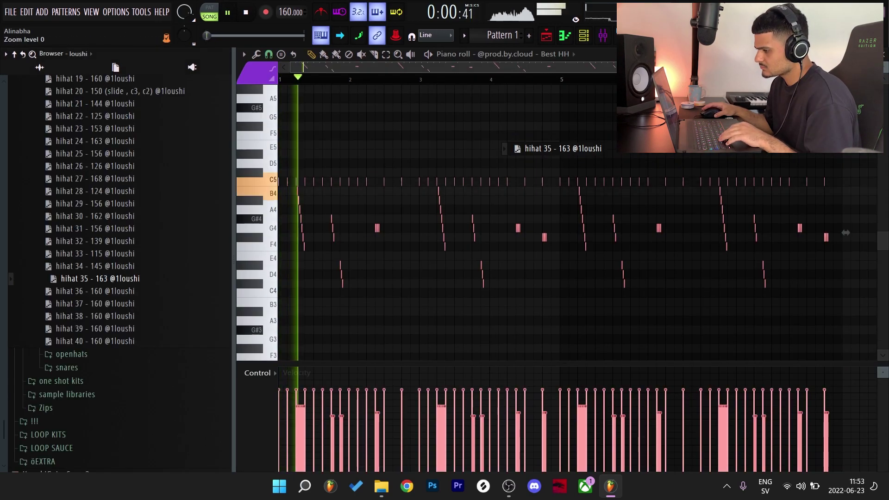
Step: Replace the Best HH notes with the hihat 37 - 160 pattern, play the song and open the Best HH channel settings
key("space")
middle_click(120, 296)
key("space")
middle_click(139, 302)
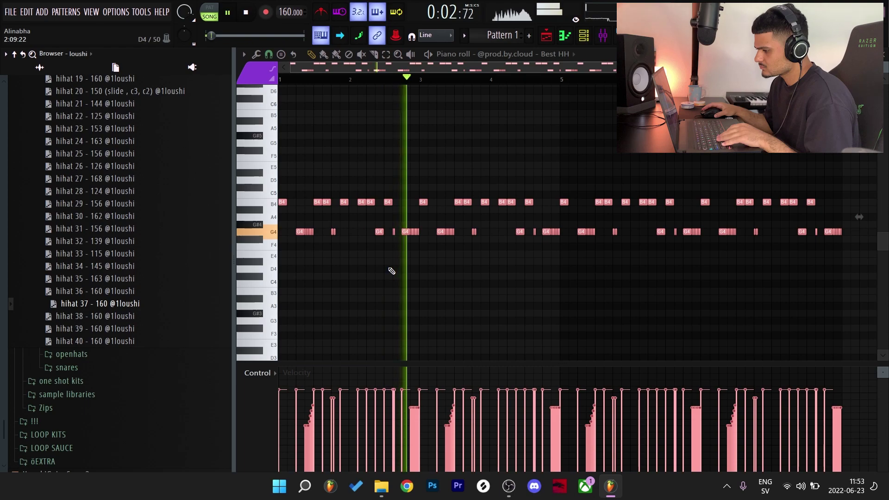
left_click(884, 54)
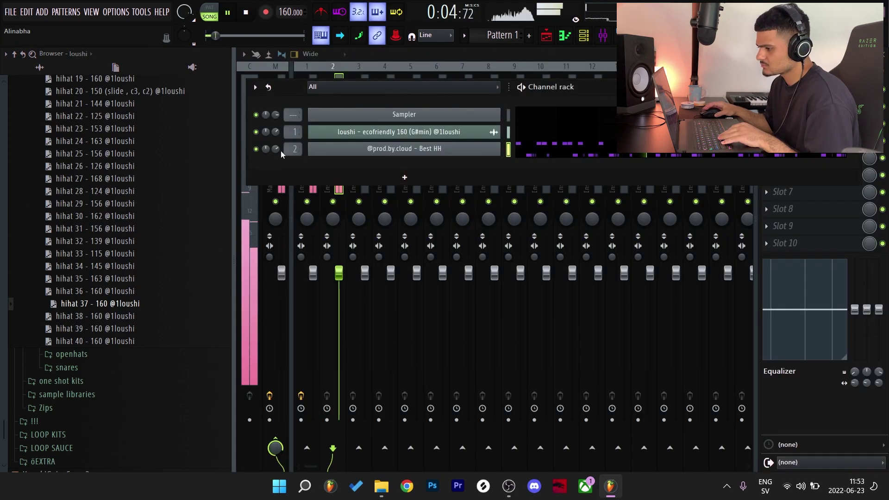
left_click(391, 149)
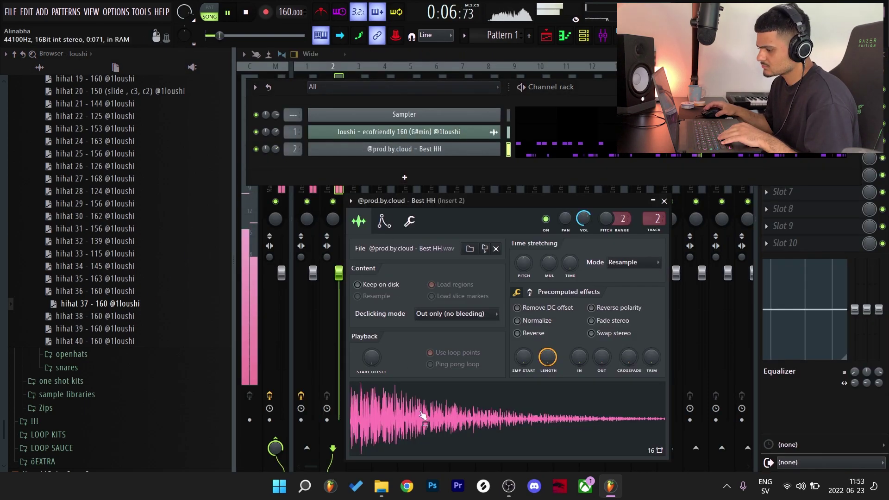
Step: Lay B4 backbeat hits on the third channel, use Visa Snare as its sample, set its volume to 94% and check its piano roll
left_click(70, 135)
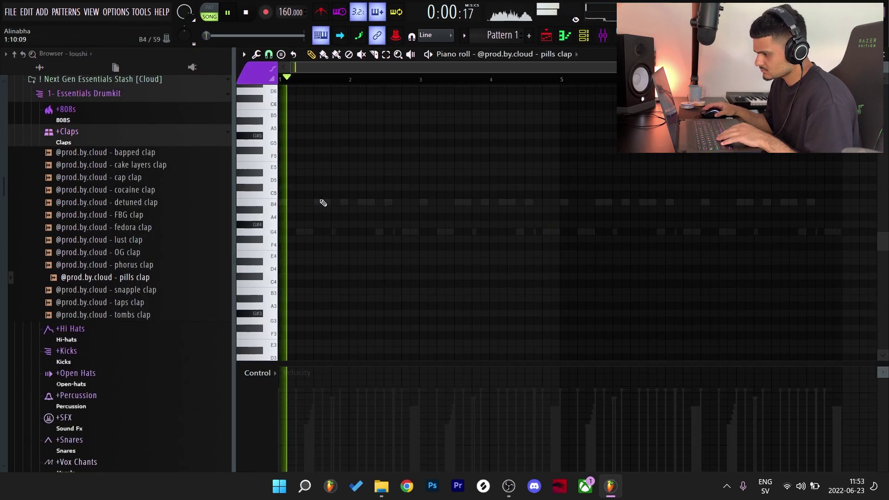
left_click(317, 194)
key("space")
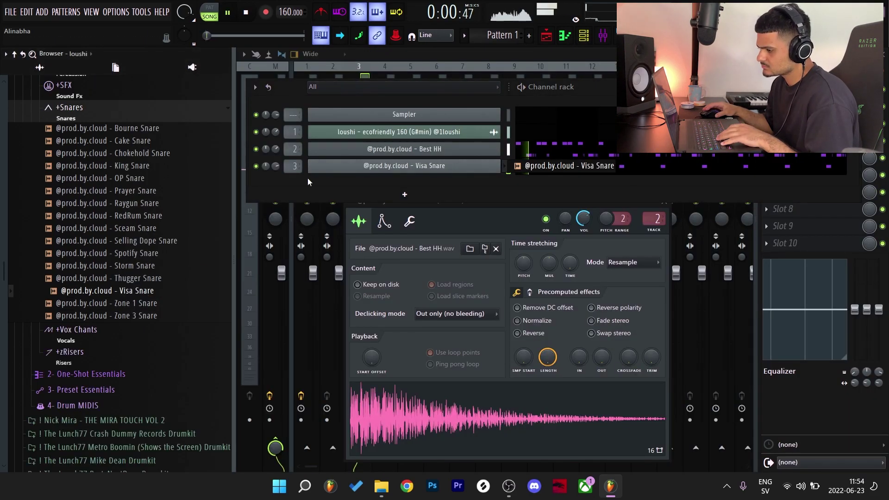
scroll(276, 168, "up", 3)
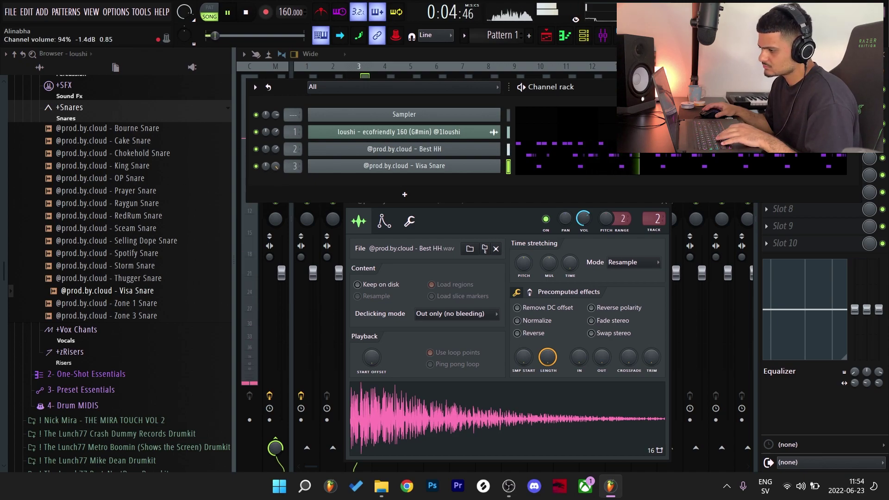
left_click(566, 172)
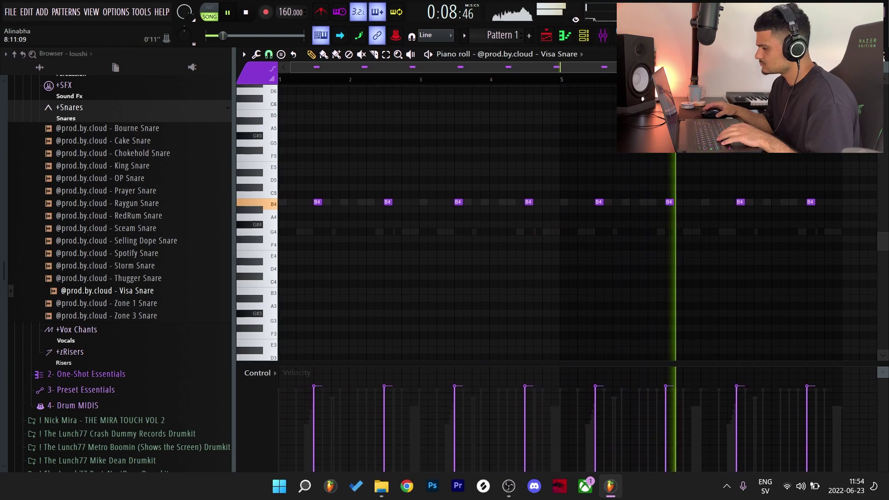
left_click(884, 55)
Step: Load Cloud Spinz 808 from the +808s folder and place a tuned A#4 note at the start of bar 1, auditioning it
left_click(69, 107)
scroll(83, 185, "up", 5)
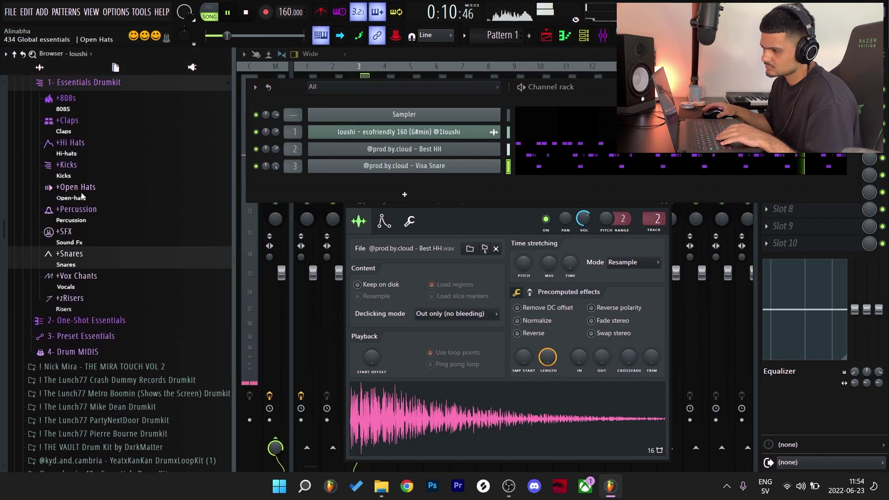
key("space")
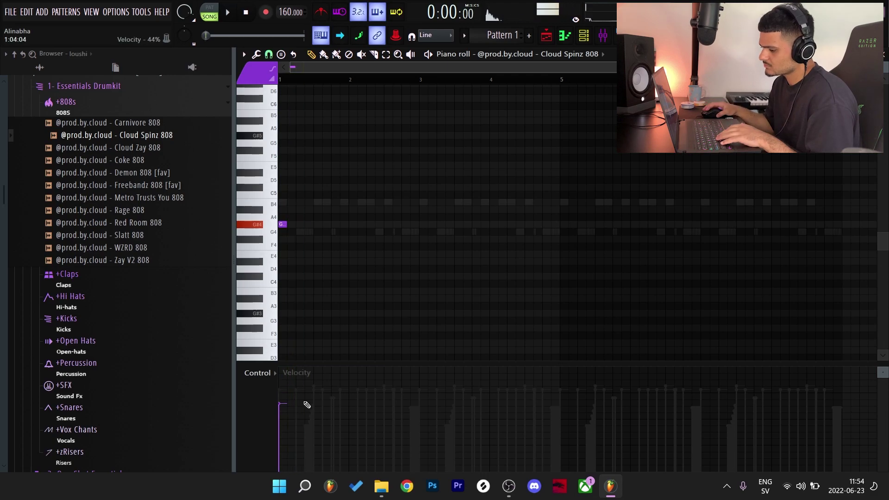
key("space")
key("space")
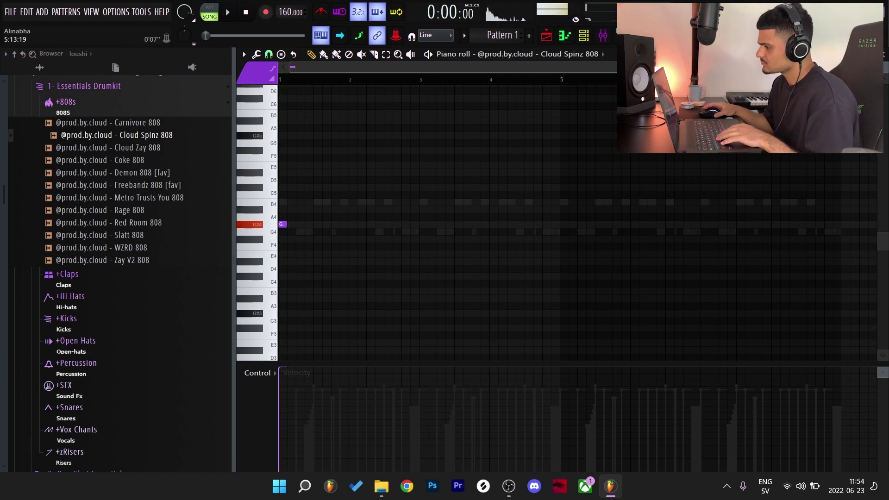
left_click(604, 36)
key("space")
left_click(884, 55)
key("space")
right_click(777, 239)
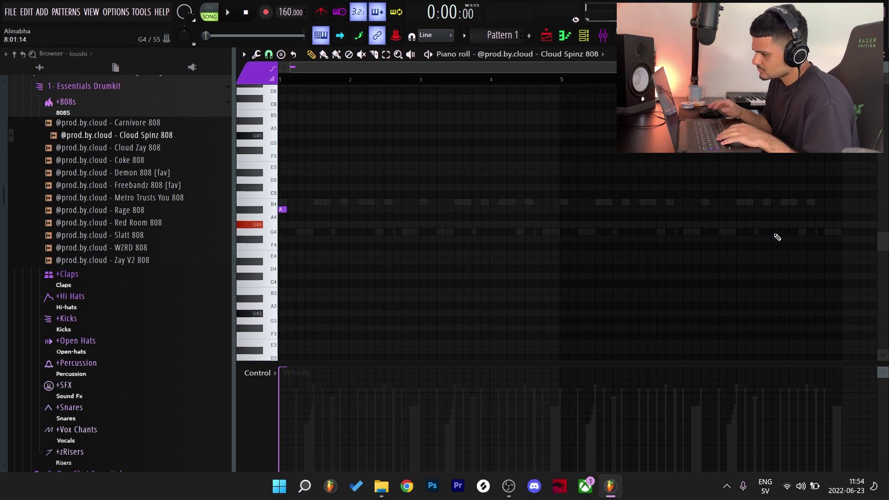
Step: Raise the ecofriendly 160 loop's pitch in its channel settings, set its stretching mode to Auto and play the song
key("F6")
left_click(432, 133)
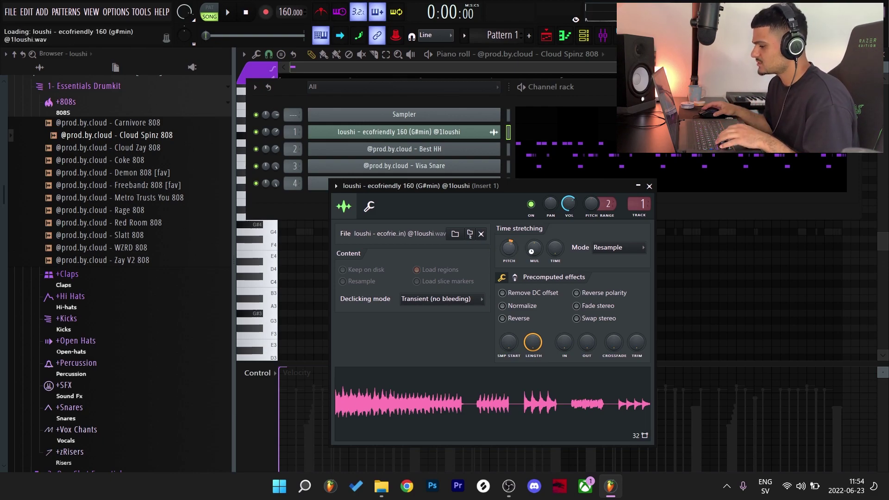
key("space")
right_click(722, 283)
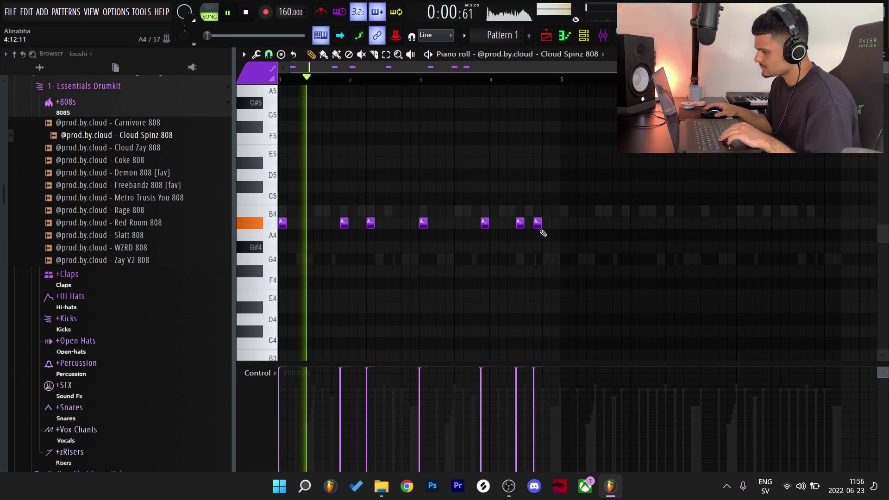
Step: Chop the last A#4 808 note of bar 4 into short slices and keep only the first two
left_click(539, 228, "ctrl")
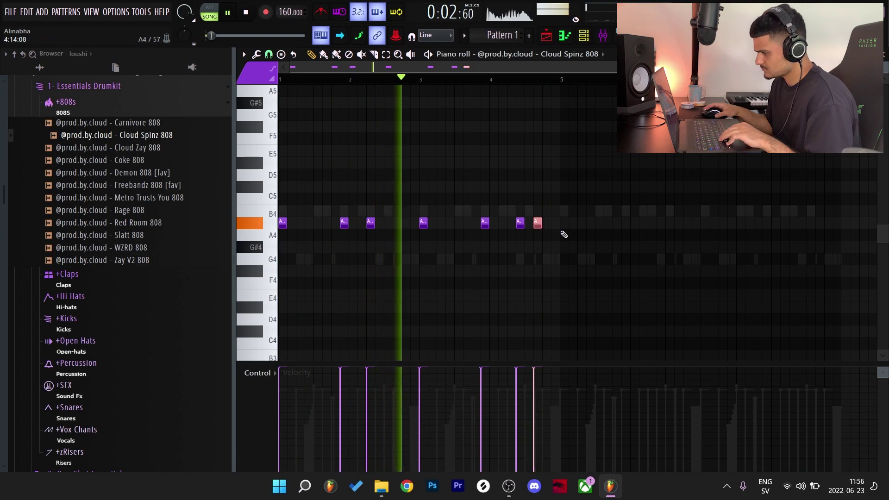
key("alt+u")
left_click(717, 283)
scroll(537, 226, "up", 3)
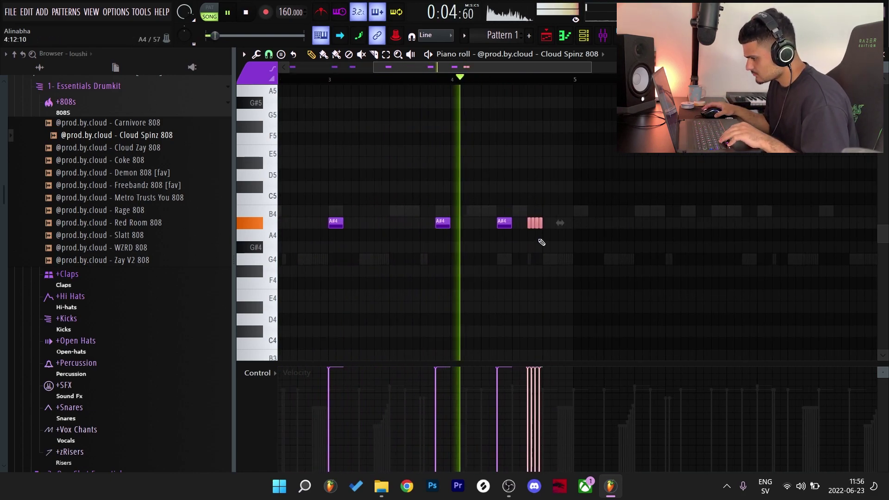
right_click(542, 224)
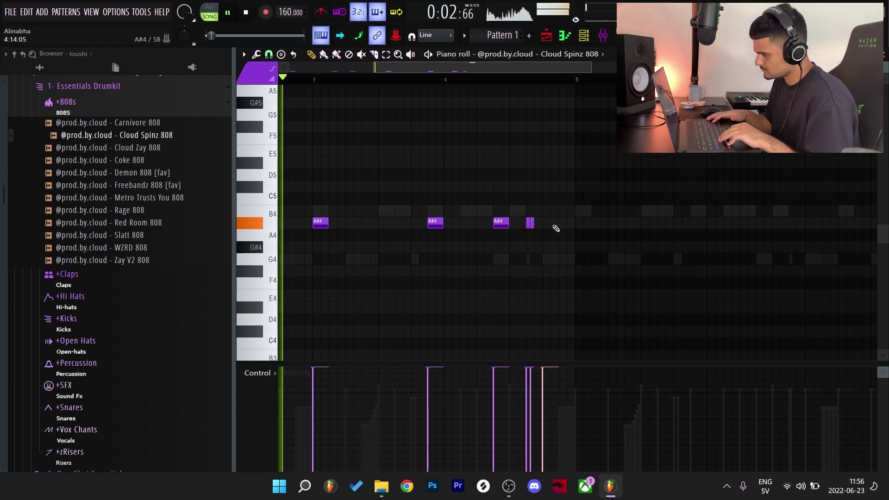
Step: Add high A#5 and F5 808 notes at the end of bar 4 and duplicate the four-bar 808 pattern into bars 5 to 8
scroll(557, 229, "up", 4)
key("shift+Up")
key("shift+Up")
key("ctrl+Down")
key("shift+Up")
key("shift+Up")
key("ctrl+b")
right_click(508, 213, "ctrl")
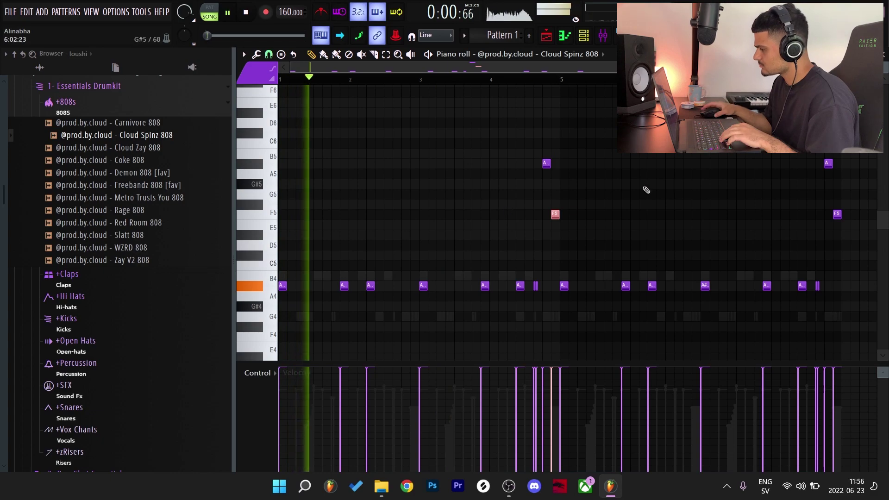
key("ctrl+d")
Step: Try chopping the final F5 808 note of bar 8 into slices, deleting the last two and playing it back
scroll(643, 185, "down", 1)
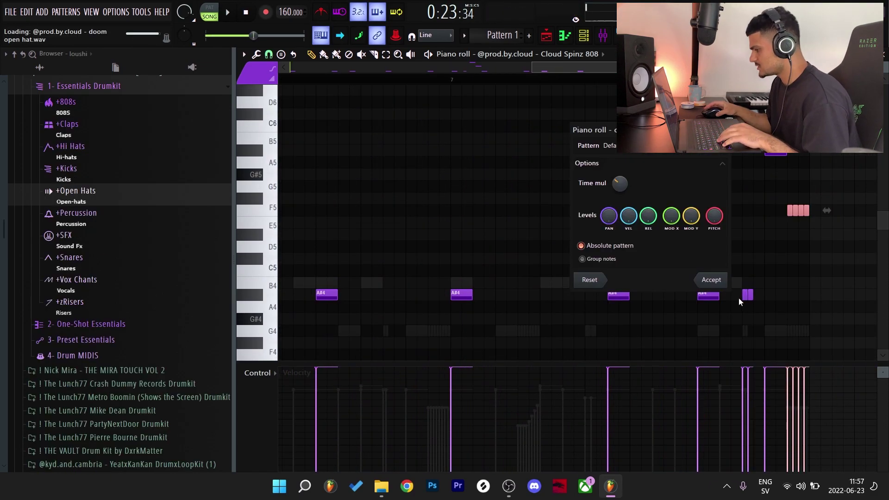
left_click(708, 281)
key("space")
right_click(801, 211)
right_click(807, 211)
key("space")
key("space")
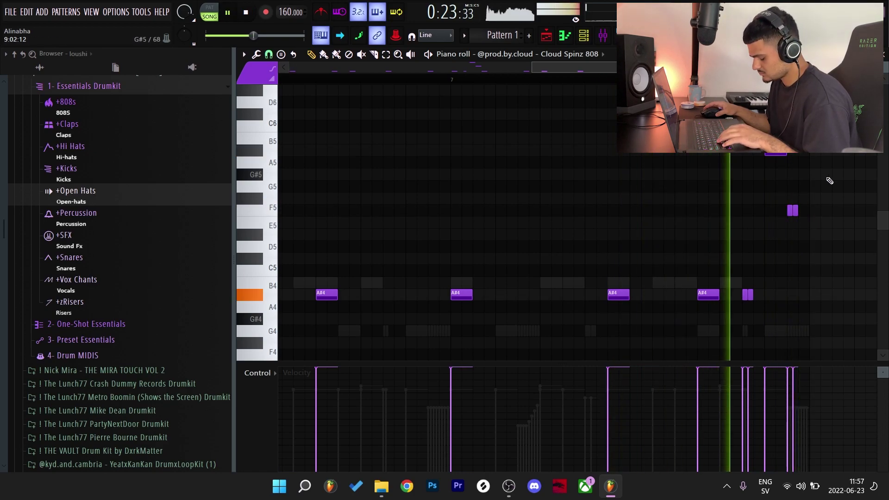
key("space")
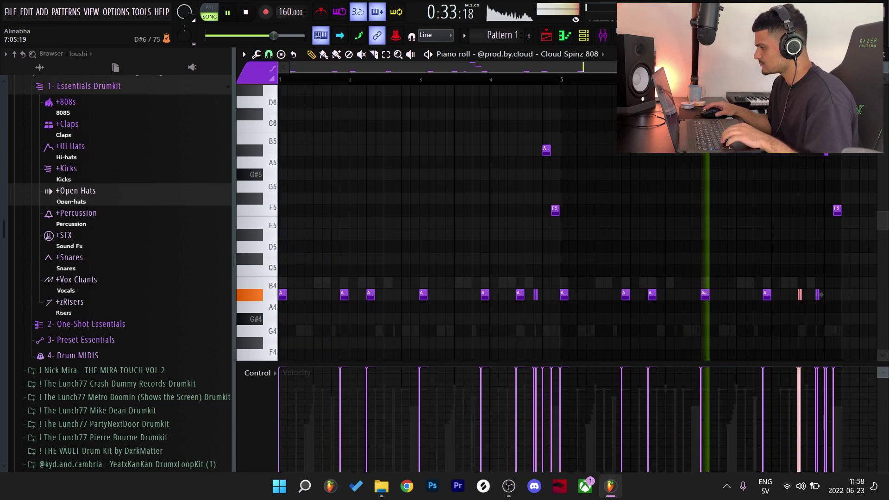
Step: Review the chopped 808 notes at the end of bar 8 and browse the Essentials Drumkit folders
left_click_drag(719, 227, 482, 210)
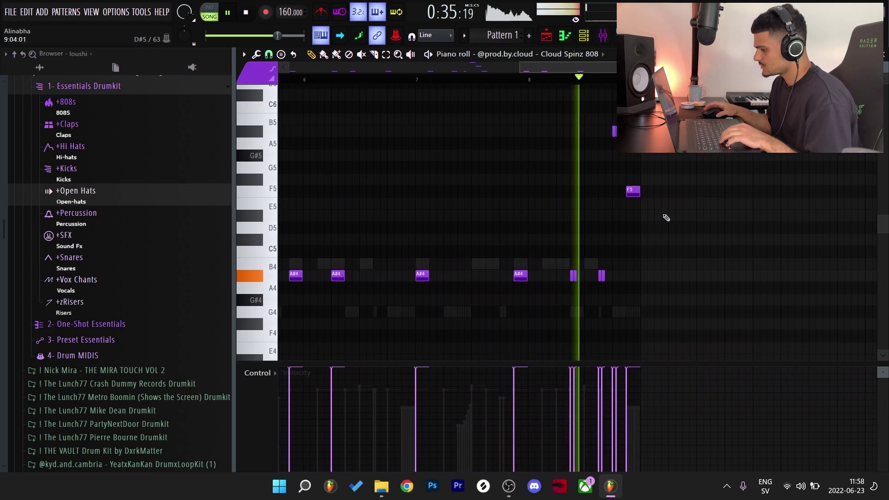
scroll(588, 303, "up", 2, "ctrl")
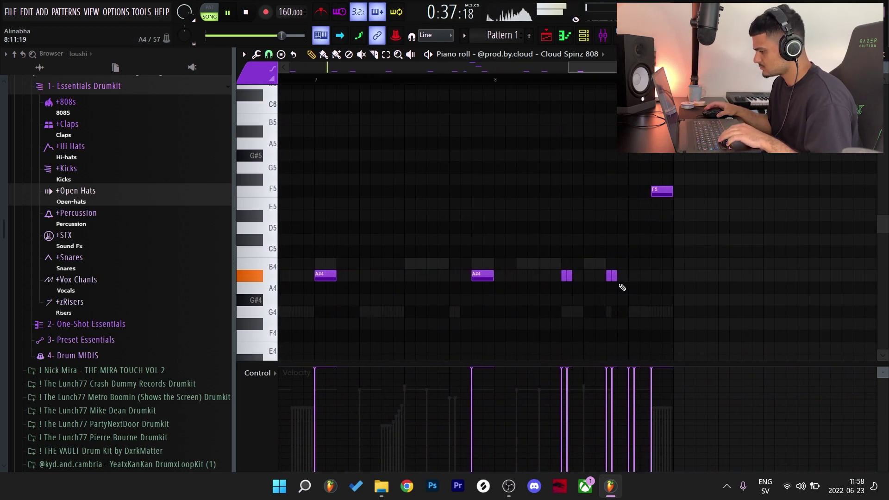
right_click(675, 257, "ctrl")
right_click(573, 206, "ctrl")
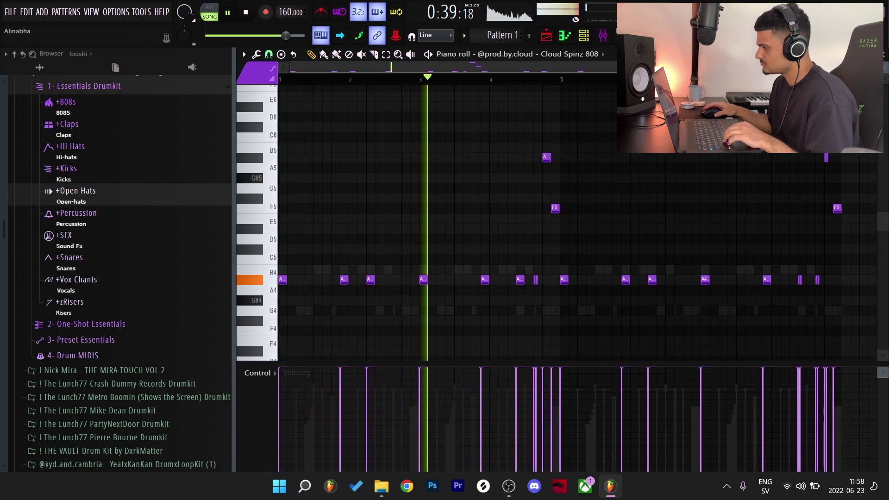
left_click(883, 54)
scroll(86, 227, "up", 4)
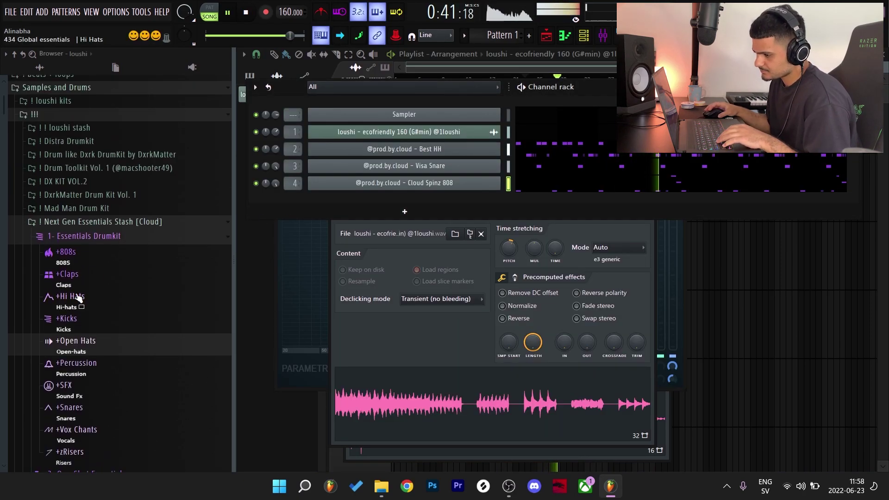
scroll(81, 290, "down", 5)
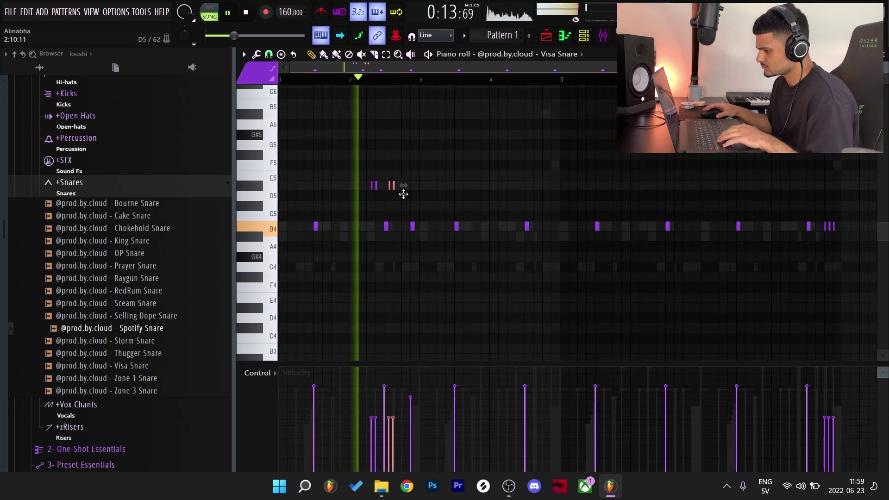
Step: Move the second D#5 Visa Snare pair from bar 2 to bar 6 and add a snare hit just before beat 3 of bar 4
left_click_drag(385, 188, 659, 186)
left_click_drag(650, 237, 651, 239)
left_click(654, 241, "ctrl")
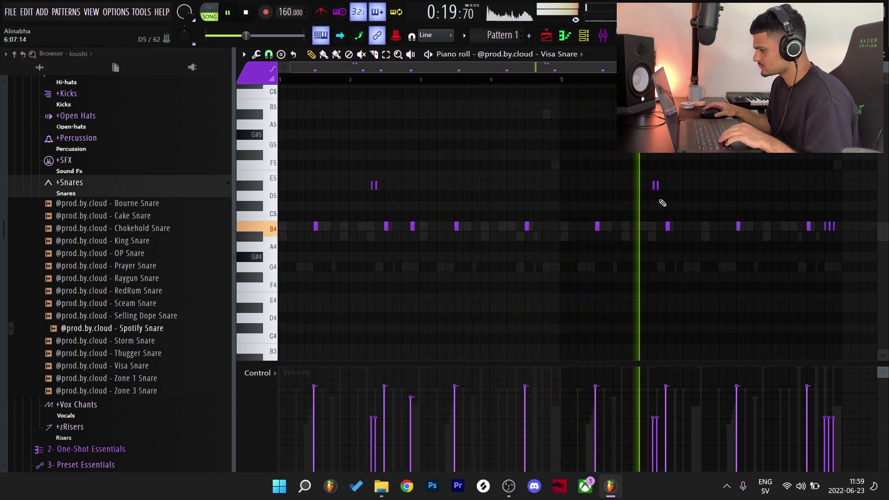
left_click(517, 227)
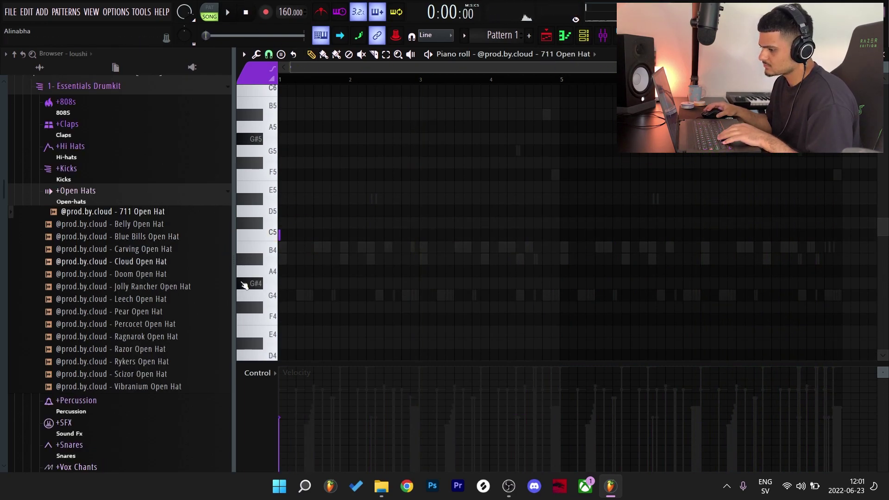
Step: Raise the velocity of the first 711 Open Hat note and audition it repeatedly
key("space")
left_click_drag(280, 386, 298, 384)
key("space")
key("space")
key("space")
key("space")
key("space")
key("space")
Step: Try the open hat note slightly after the start of bar 1, audition it and delete it
left_click_drag(280, 235, 298, 236)
key("space")
key("space")
key("space")
key("space")
key("space")
right_click(297, 236)
key("space")
key("space")
Step: Place the C5 open hat note at the very start of bar 1, adjust its velocity and play the song
left_click(281, 236)
key("space")
key("space")
key("space")
left_click(280, 395)
key("space")
key("space")
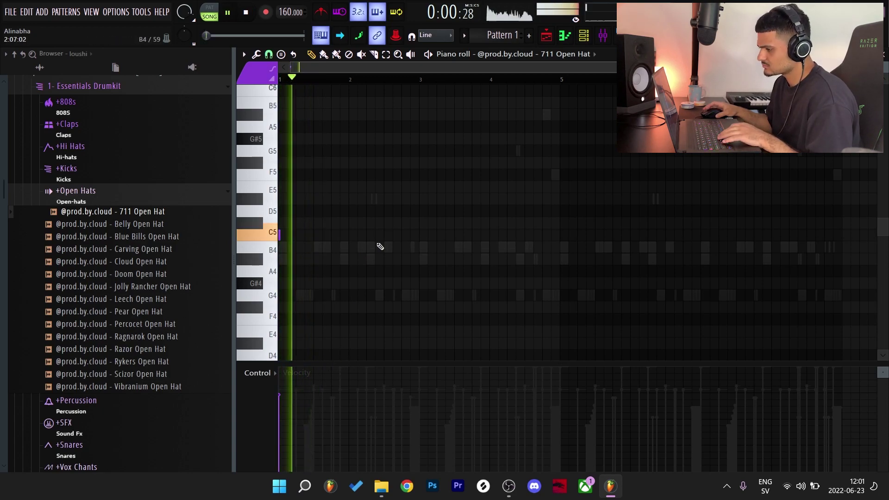
Step: Select bars 1 and 2 of the open hat part and duplicate them three times to fill eight bars
left_click_drag(418, 81, 280, 94)
key("ctrl+b")
key("ctrl+b")
key("ctrl+b")
key("ctrl+d")
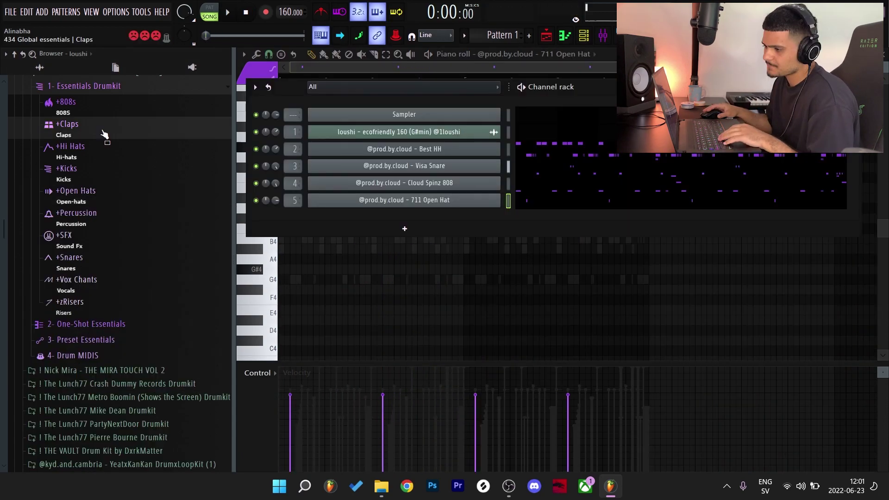
Step: Add pills clap from the +Claps folder with a B4 hit on beat 3 of bar 1, repeated through bar 8, and play it
left_click(104, 133)
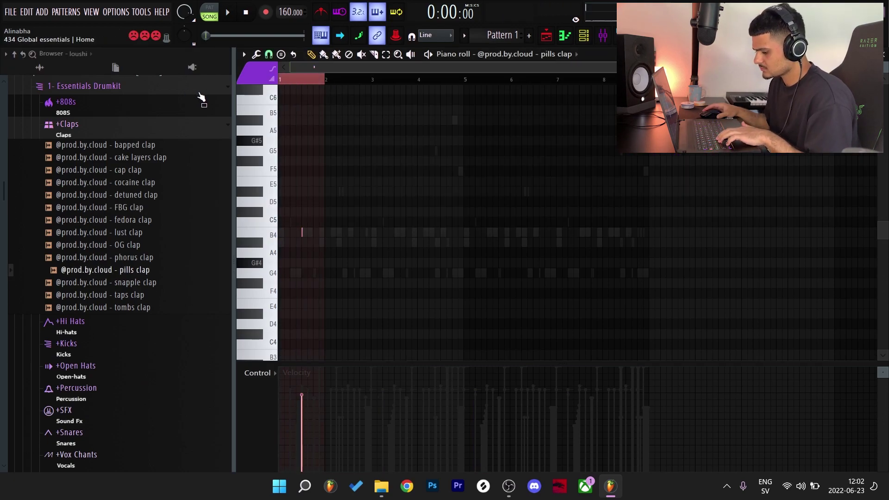
key("ctrl+b")
key("ctrl+b")
key("ctrl+b")
key("ctrl+b")
key("ctrl+b")
key("ctrl+b")
key("ctrl+b")
key("space")
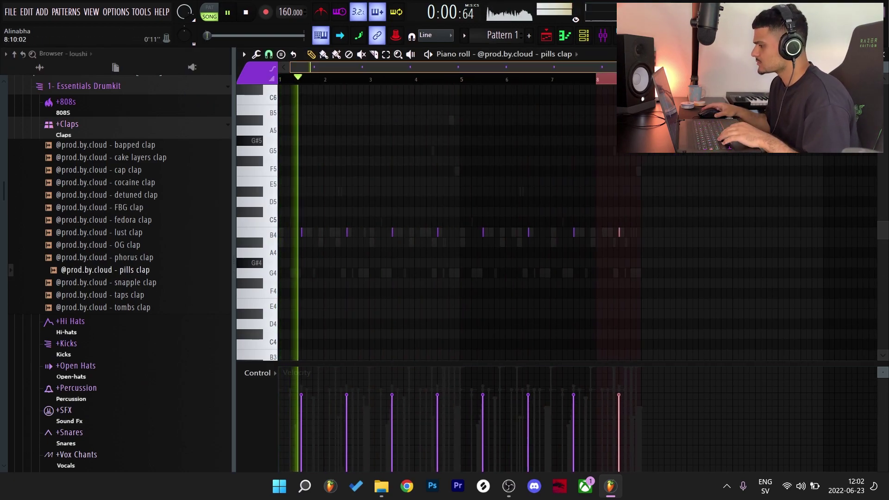
left_click(583, 85, "ctrl")
left_click(884, 55)
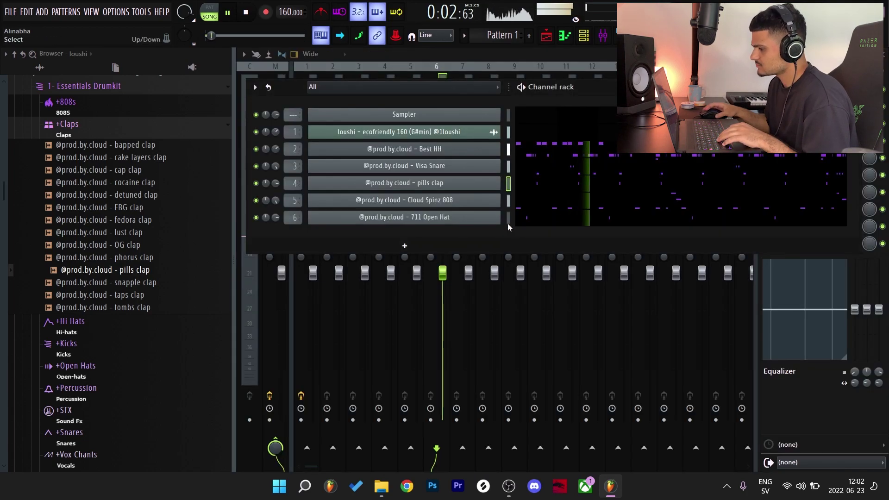
Step: Raise the Visa Snare notes by one semitone, with the main hits on C5, and zoom in on the snare rolls
left_click(536, 173)
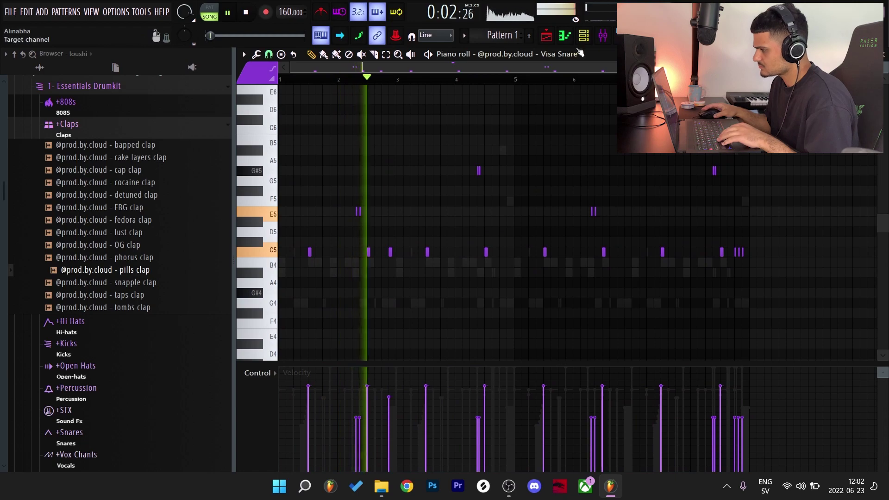
key("F6")
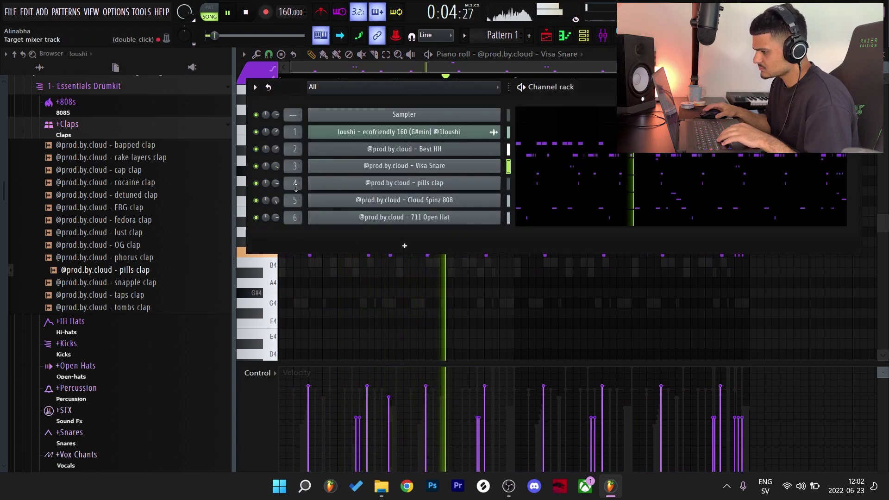
right_click(479, 316)
scroll(485, 271, "up", 2)
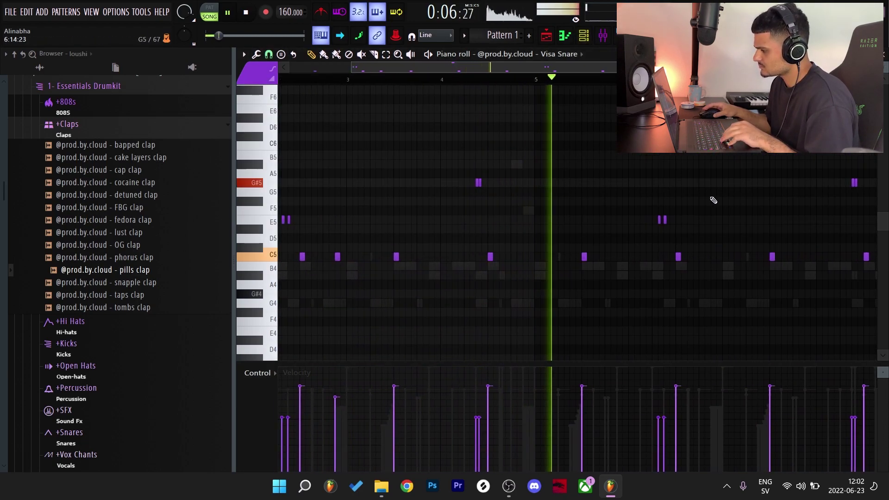
Step: Lower the G#5 Visa Snare roll notes by four semitones to E5 and listen to the snare pattern
right_click(722, 197, "ctrl")
left_click_drag(827, 180, 433, 144)
key("shift+Down")
key("shift+Down")
key("shift+Down")
key("shift+Down")
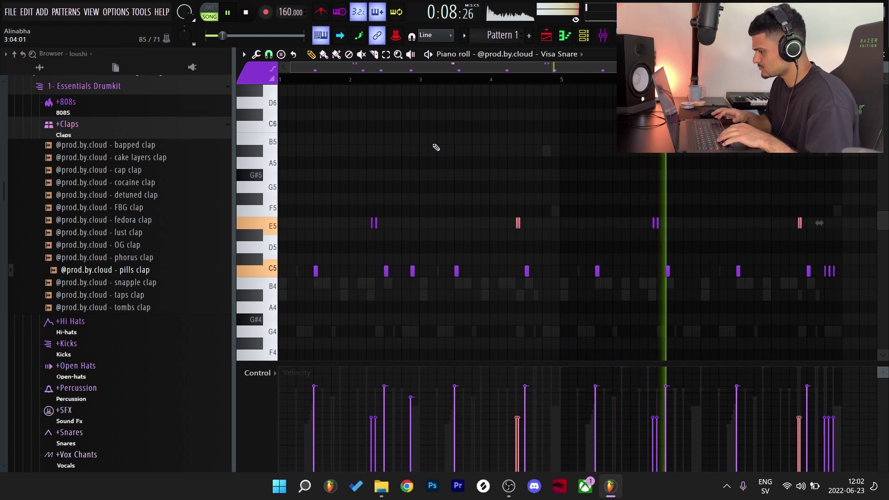
scroll(719, 273, "up", 2)
left_click_drag(720, 268, 804, 250)
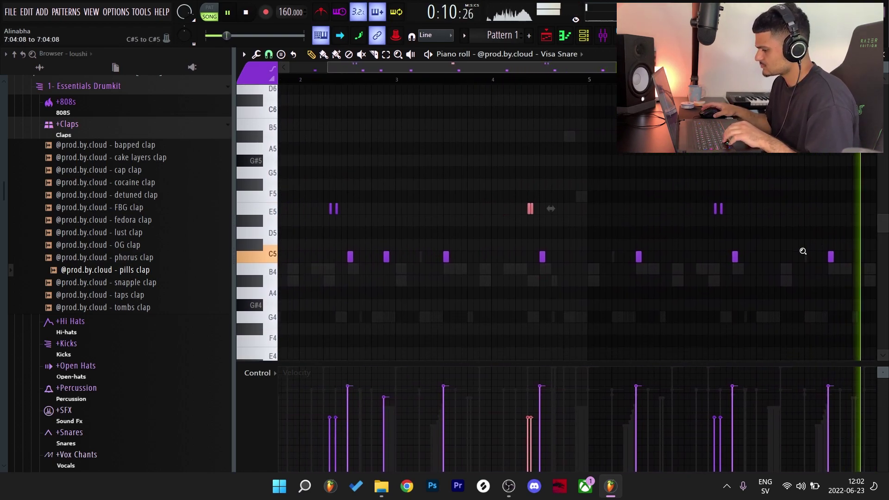
right_click(804, 250, "ctrl")
left_click_drag(885, 67, 885, 72)
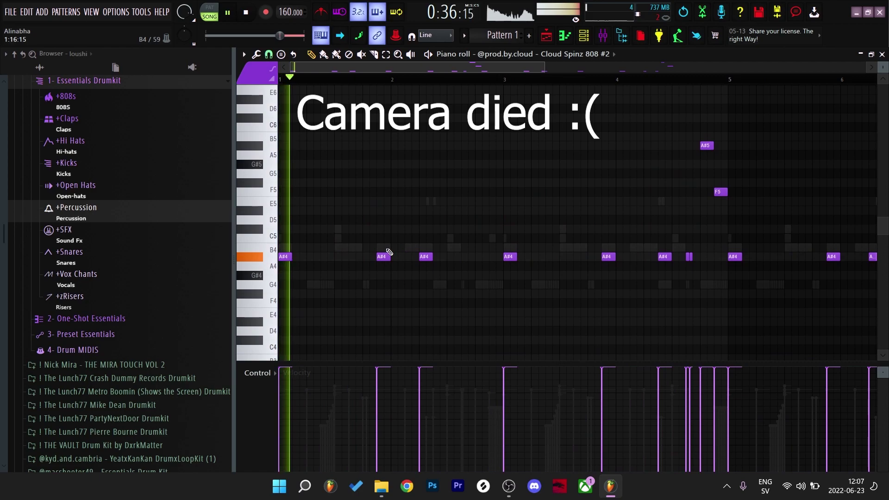
Step: Chop the A#4 note at the end of bar 1 in Cloud Spinz 808 #2 into four slices and delete the last two
key("space")
key("alt+u")
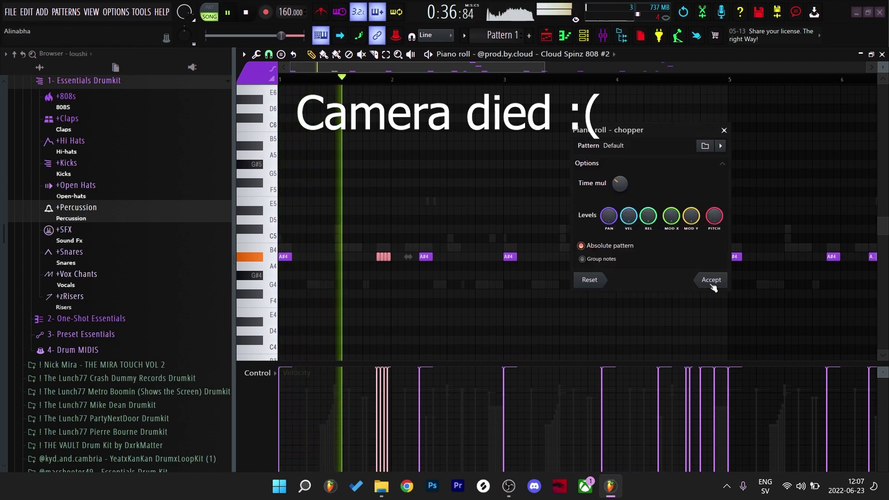
left_click(724, 280)
right_click(389, 260)
left_click(426, 211, "ctrl")
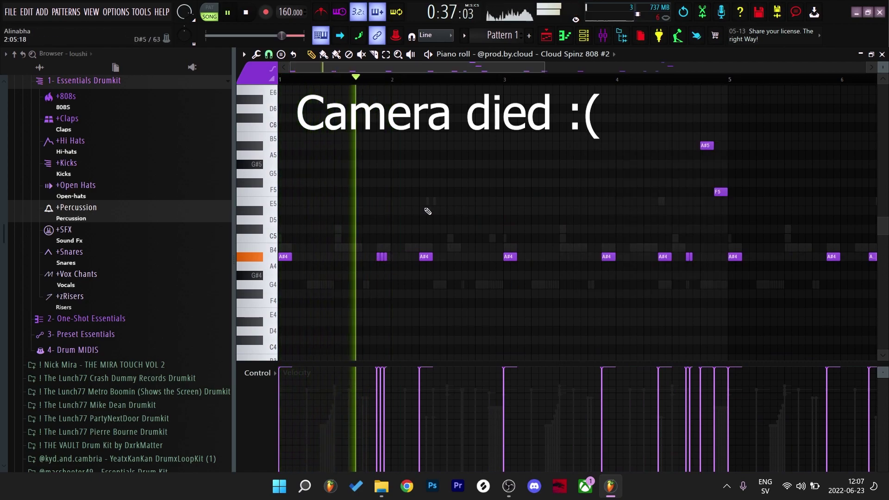
key("space")
key("space")
right_click(386, 257)
key("space")
key("space")
Step: Place A#4 808 notes in bar 2 at steps 3, 7, 9, 11 and 13, playing the pattern between edits
left_click(409, 257)
key("space")
key("space")
left_click_drag(427, 257, 451, 258)
key("space")
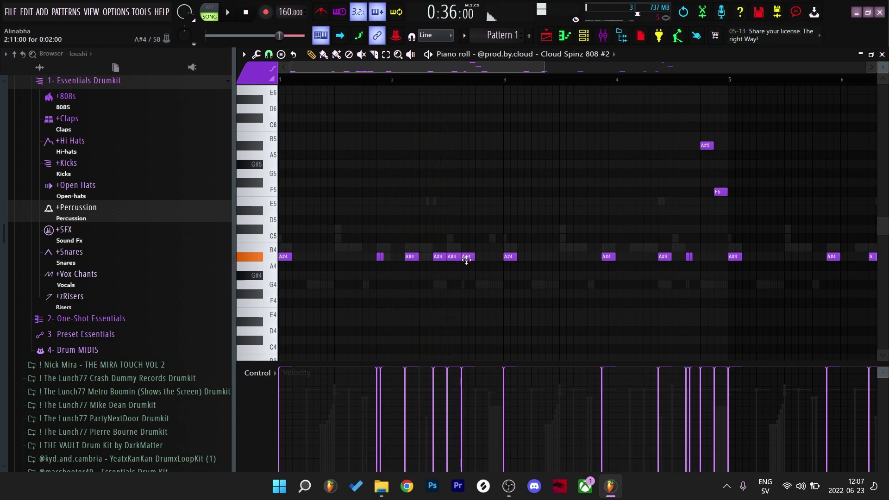
key("space")
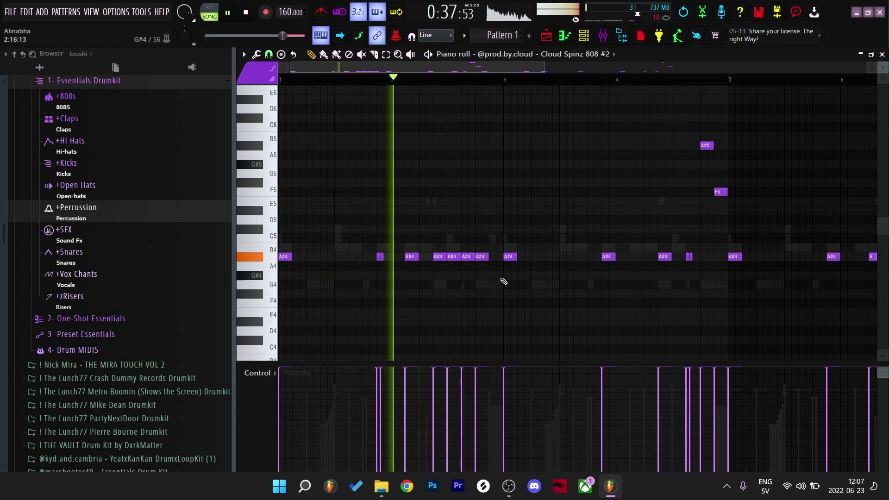
key("space")
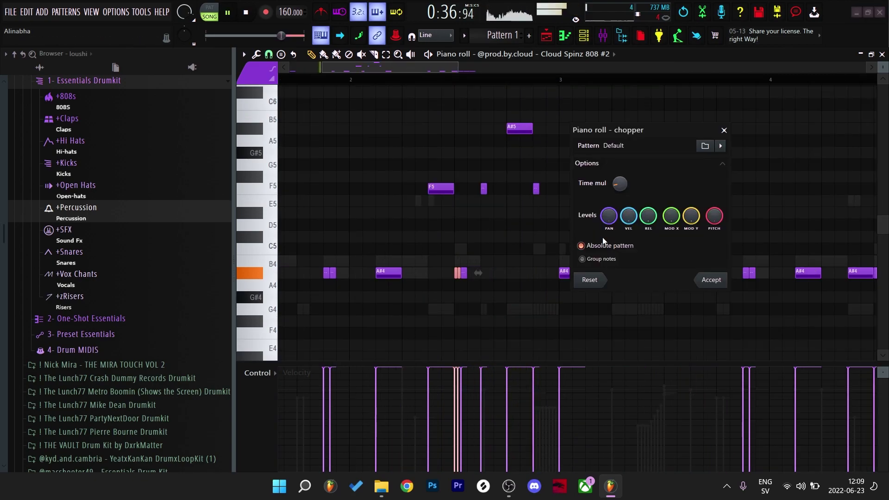
Step: Chop the A#4 808 note on beat 3 of bar 2 into short slices, keep two of them and play it
key("space")
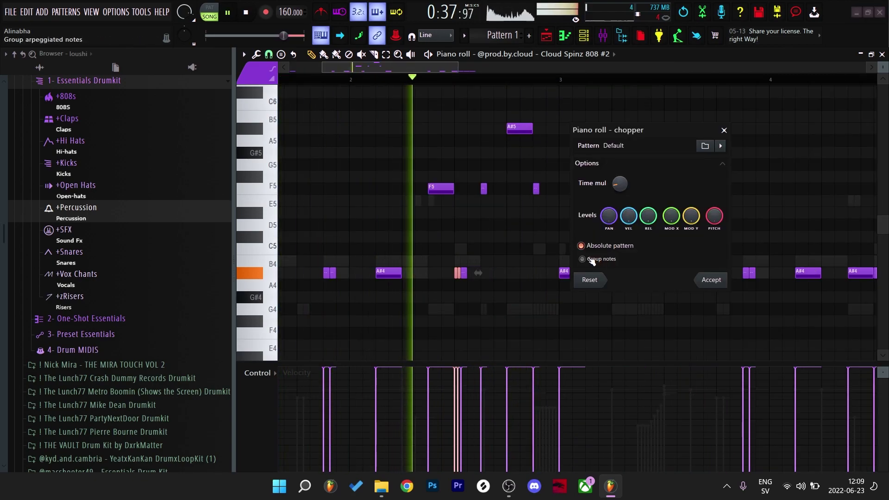
key("space")
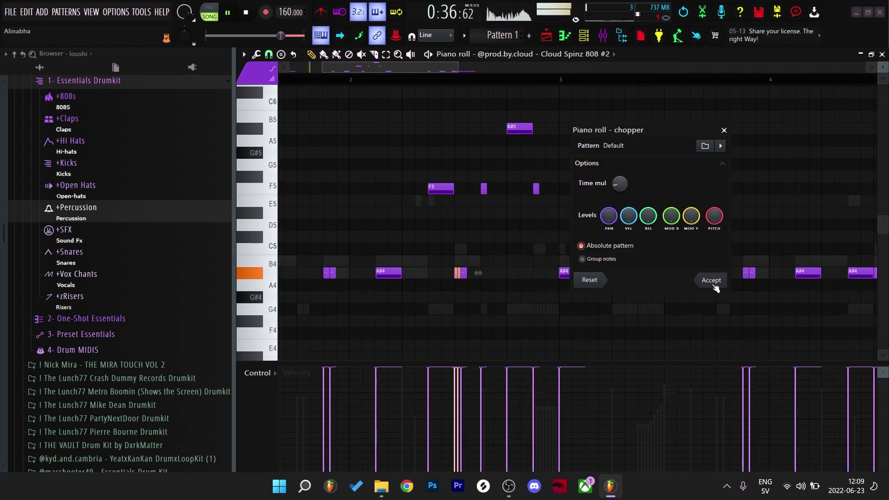
left_click(711, 280)
key("space")
scroll(420, 307, "up", 2)
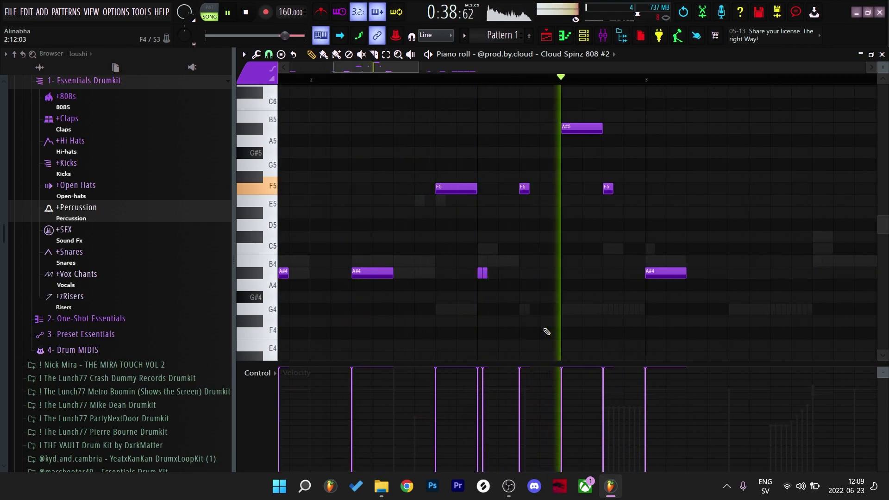
key("space")
key("space")
Step: Play through the Cloud Spinz 808 #2 pattern and look over its repeating notes across all eight bars
scroll(536, 242, "down", 3)
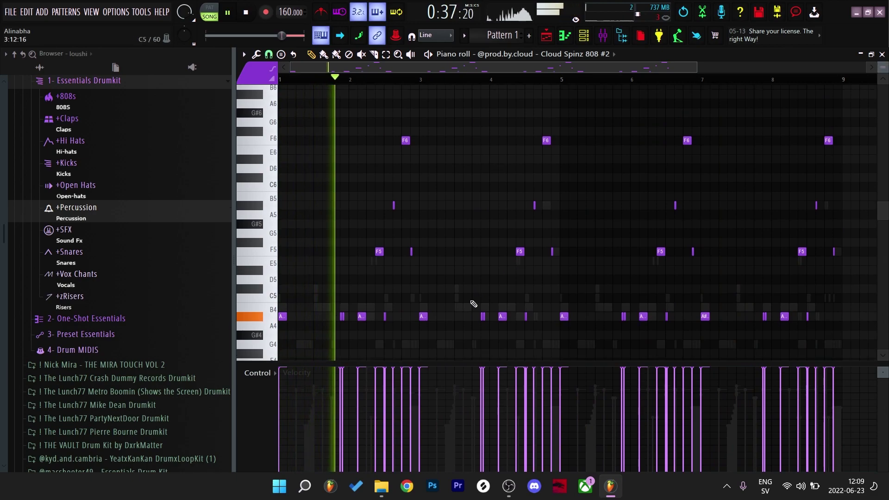
scroll(470, 319, "up", 2)
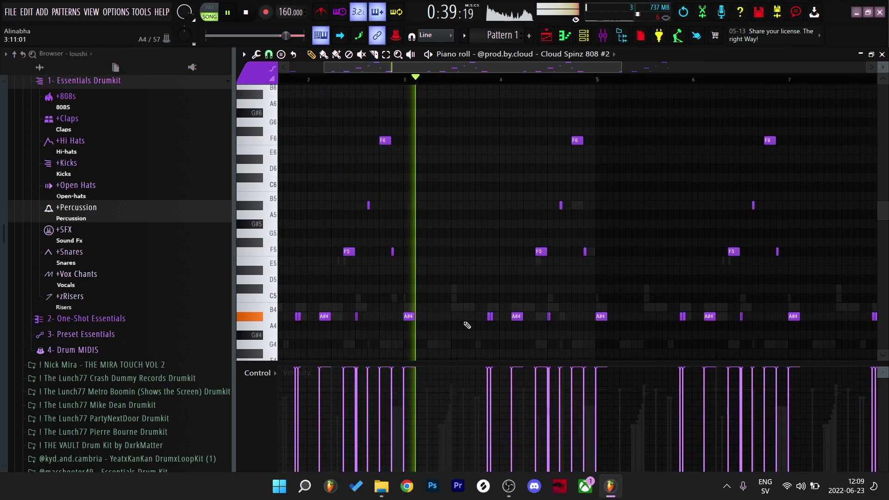
scroll(538, 327, "up", 2)
left_click_drag(635, 319, 566, 305)
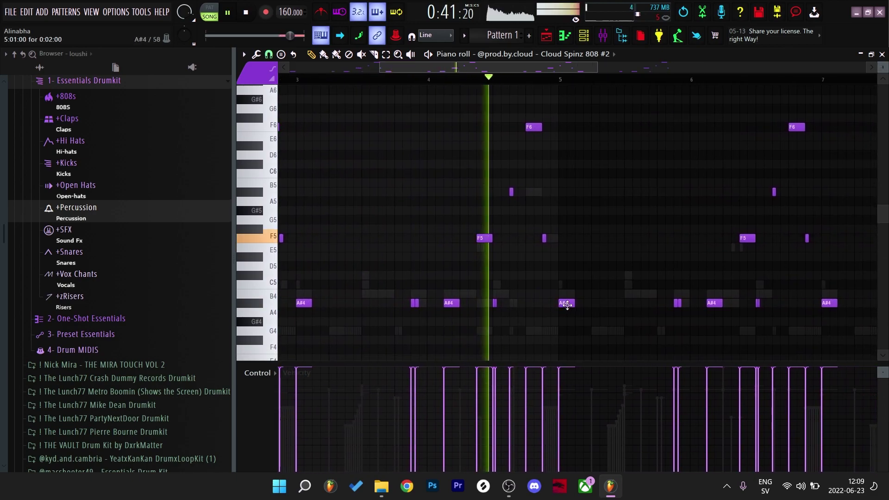
scroll(666, 271, "down", 2)
scroll(666, 271, "down", 1)
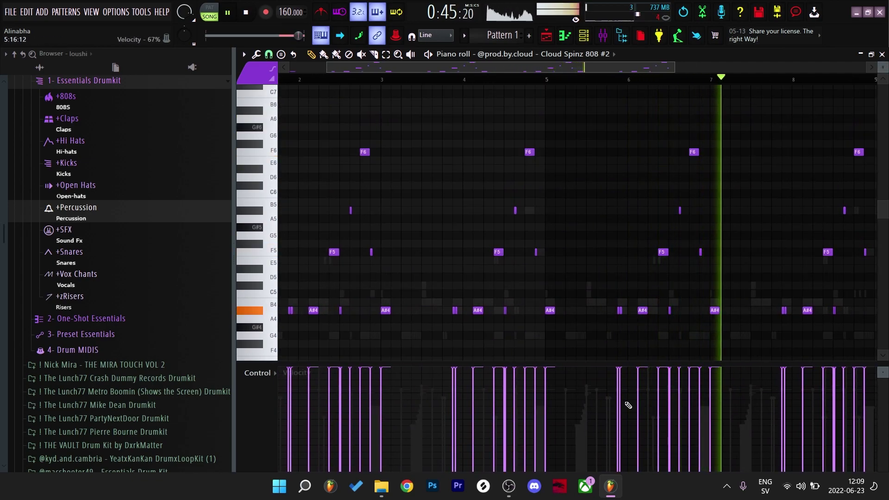
right_click(605, 196, "ctrl")
right_click(605, 196, "ctrl")
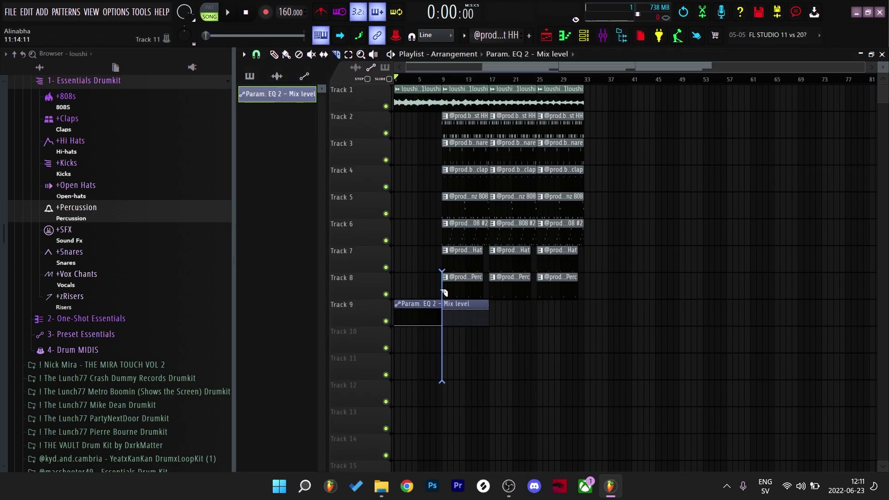
Step: Slice the Param. EQ 2 mix level automation clip on Track 9 at bar 9 and play the arrangement
left_click_drag(443, 292, 443, 287)
key("p")
key("space")
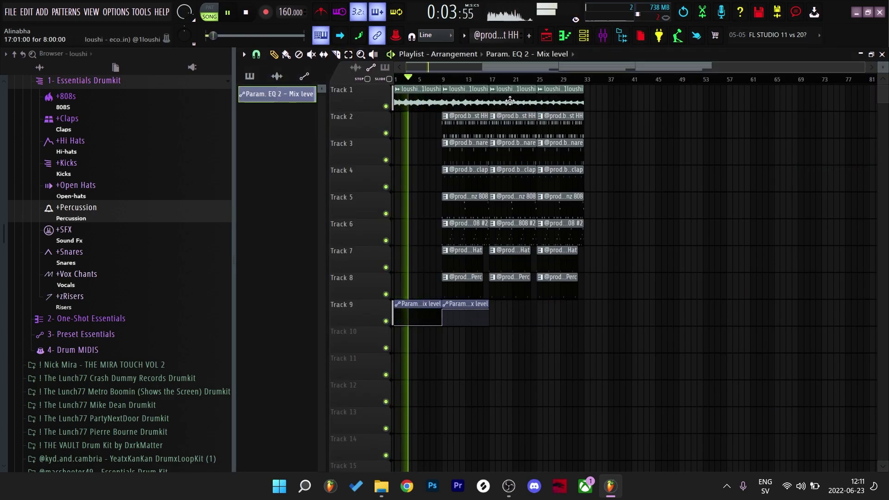
Step: Delete the first Cloud Spinz 808 #2 clip on Track 6 and continue the EQ automation clips to bar 33
scroll(490, 100, "up", 4)
right_click(533, 224)
right_click(609, 297, "ctrl")
left_click_drag(660, 371, 583, 330)
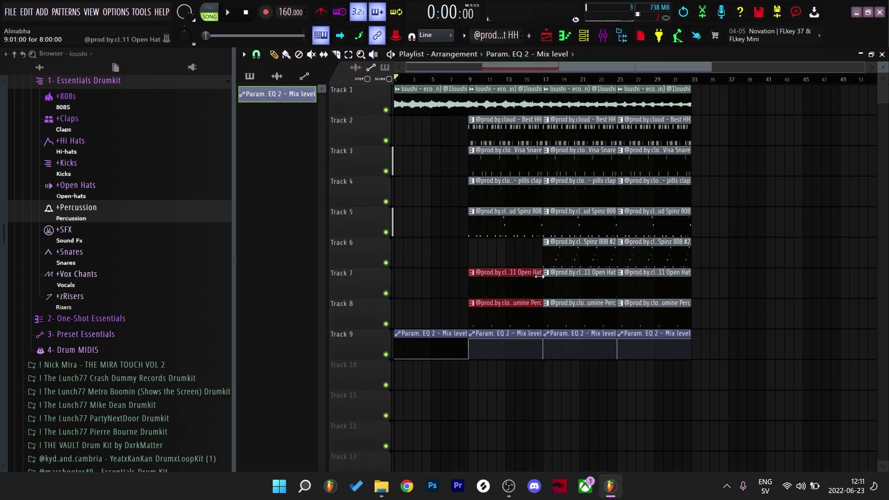
Step: Switch from the hi-hat pattern to the Cloud Spinz 808 pattern and open its piano roll
key("F6")
left_click(440, 201)
key("Escape")
left_click_drag(297, 248, 328, 248)
left_click(477, 219)
key("Escape")
key("KP_Add")
key("KP_Add")
key("KP_Add")
key("F7")
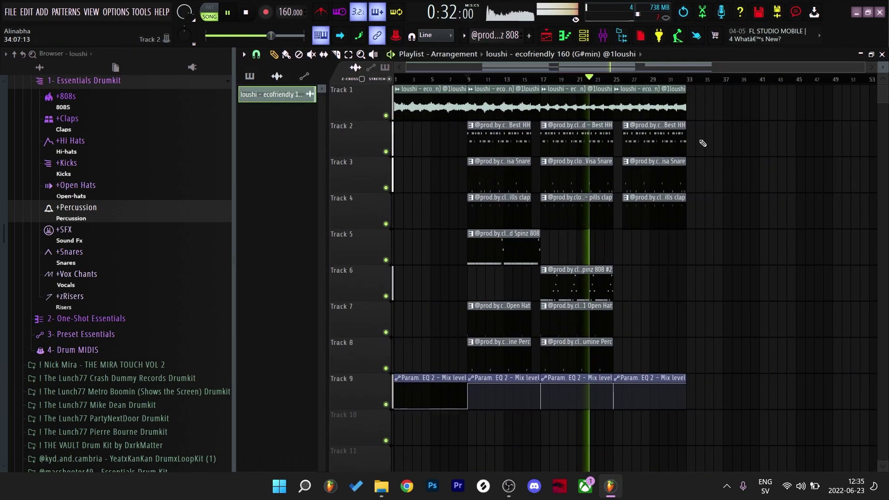
Step: Add Cloud Spinz 808, open hat and percussion clips from bar 29 to bar 33 on Tracks 5, 7 and 8
key("space")
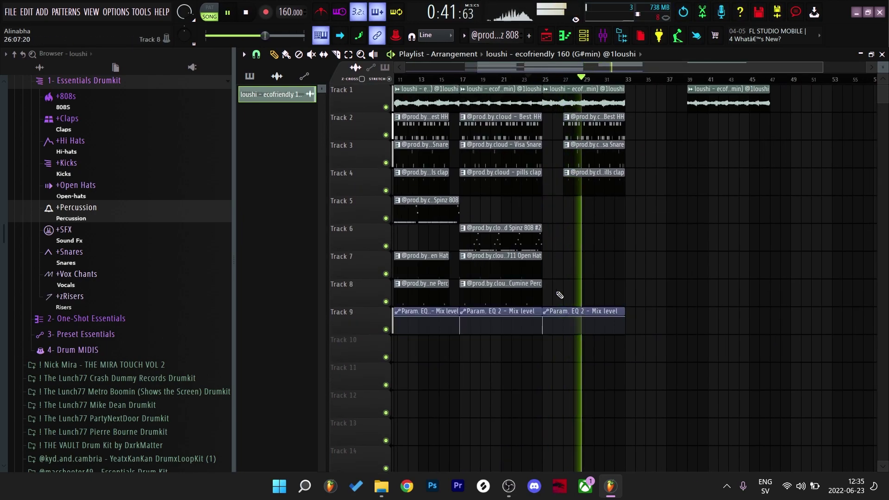
key("space")
scroll(676, 260, "down", 2)
left_click_drag(644, 203, 665, 204)
left_click_drag(644, 260, 684, 259)
scroll(602, 107, "down", 1)
key("space")
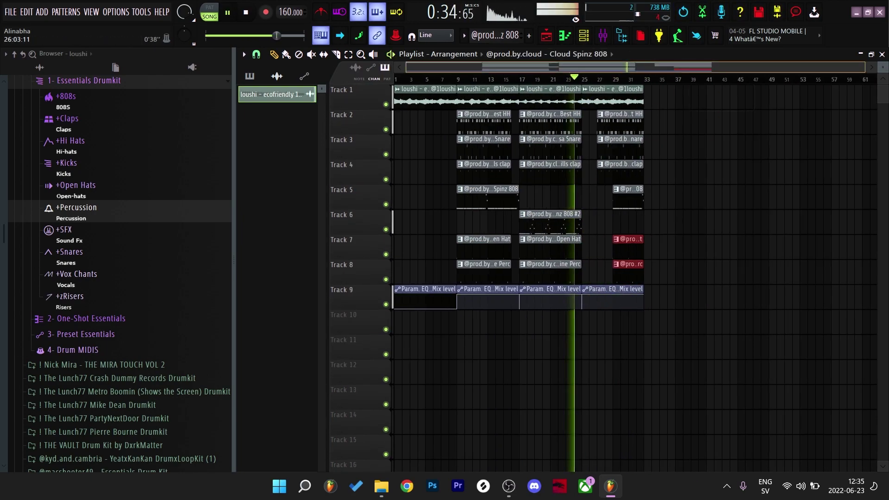
Step: Copy the loushi - ecofriendly loop clip to bar 33 on Track 1 and make the copy unique
left_click(599, 99)
left_click(596, 89)
key("space")
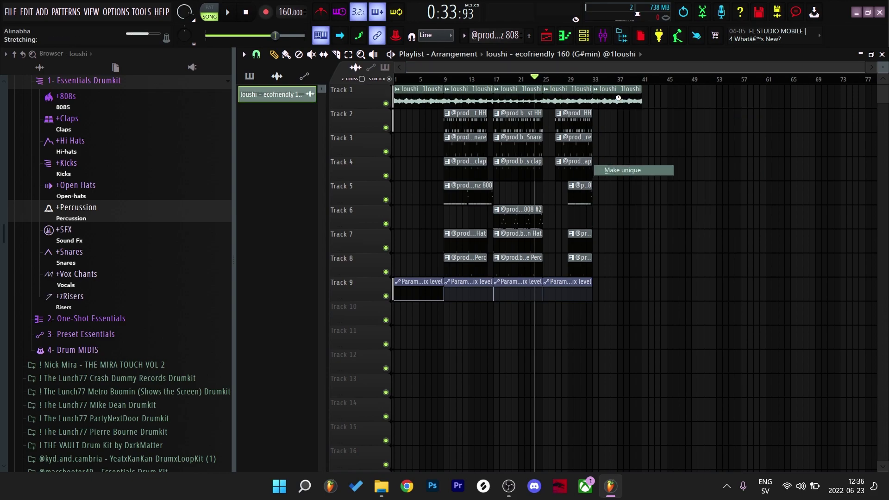
key("F9")
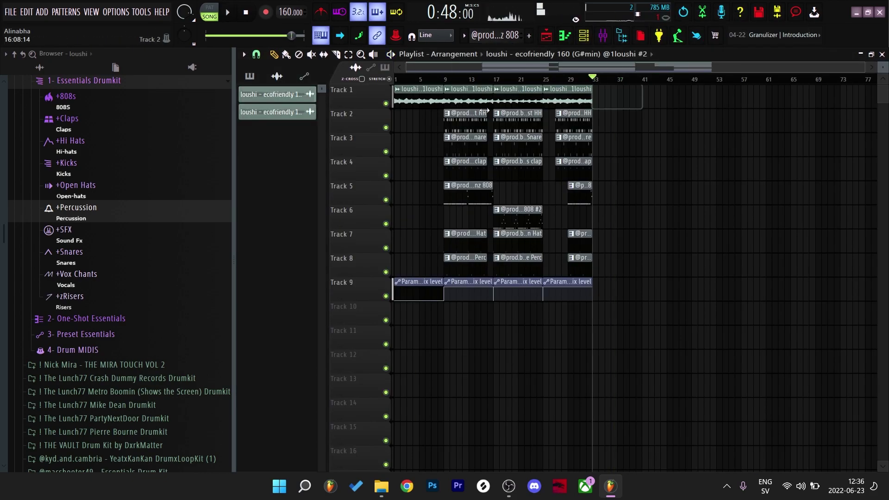
left_click_drag(700, 106, 671, 110)
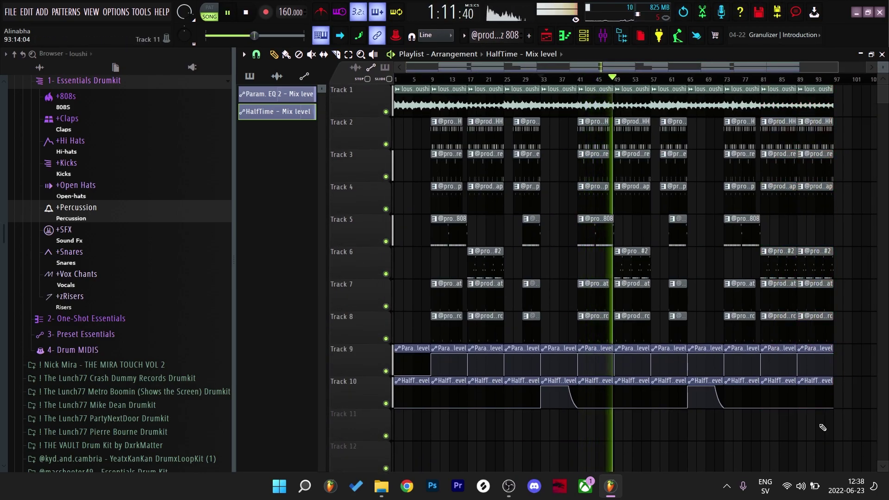
Step: Add the !LoushiGotTheSauce sample on Track 11 just before bar 9 and play the full arrangement
scroll(74, 470, "down", 10)
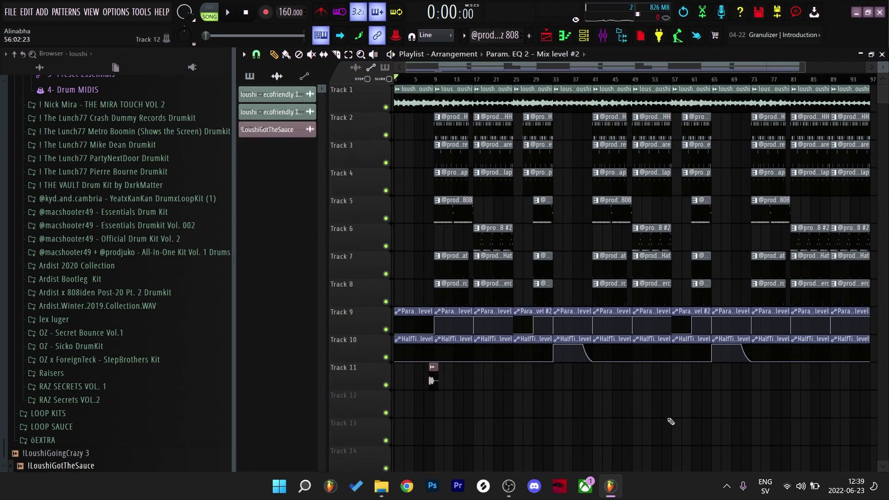
key("space")
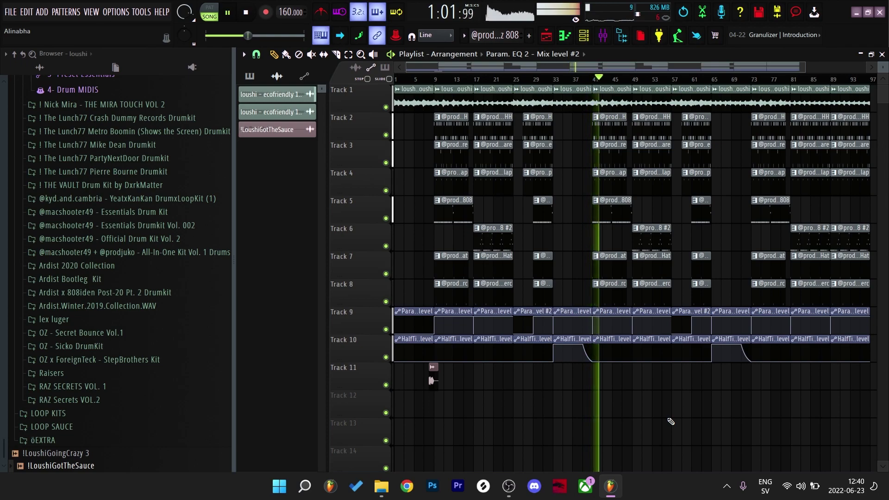
mouse_move(509, 492)
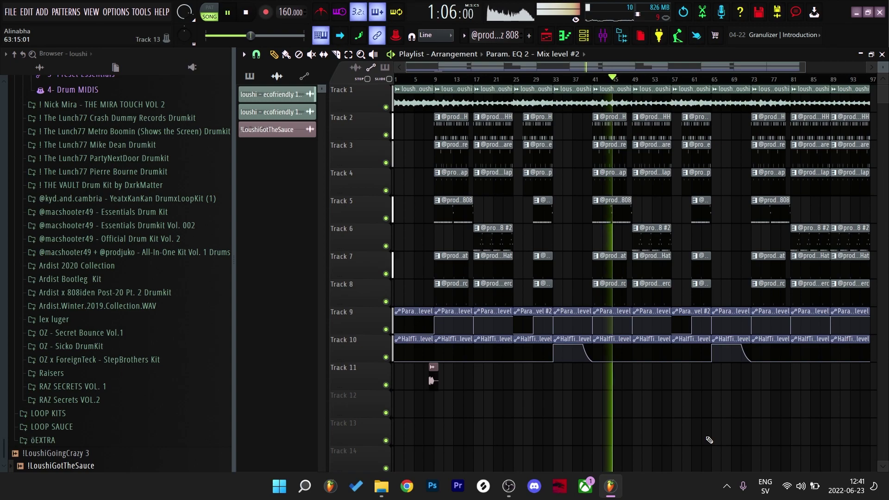
key("space")
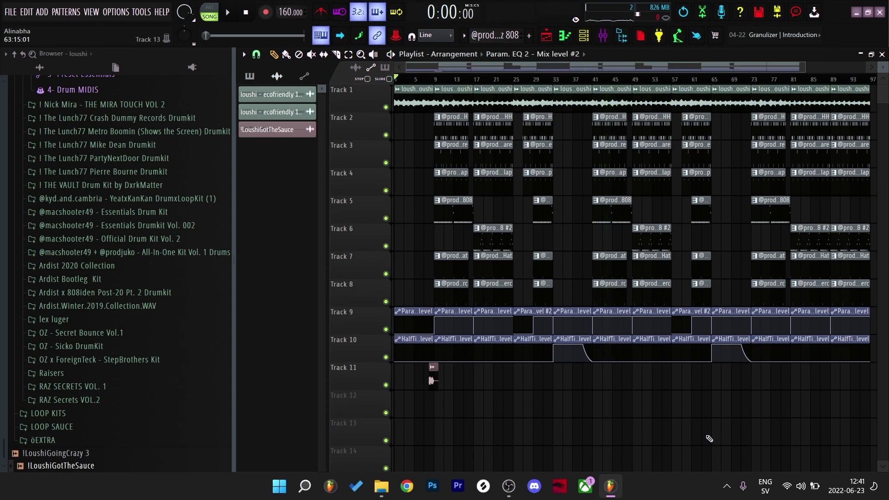